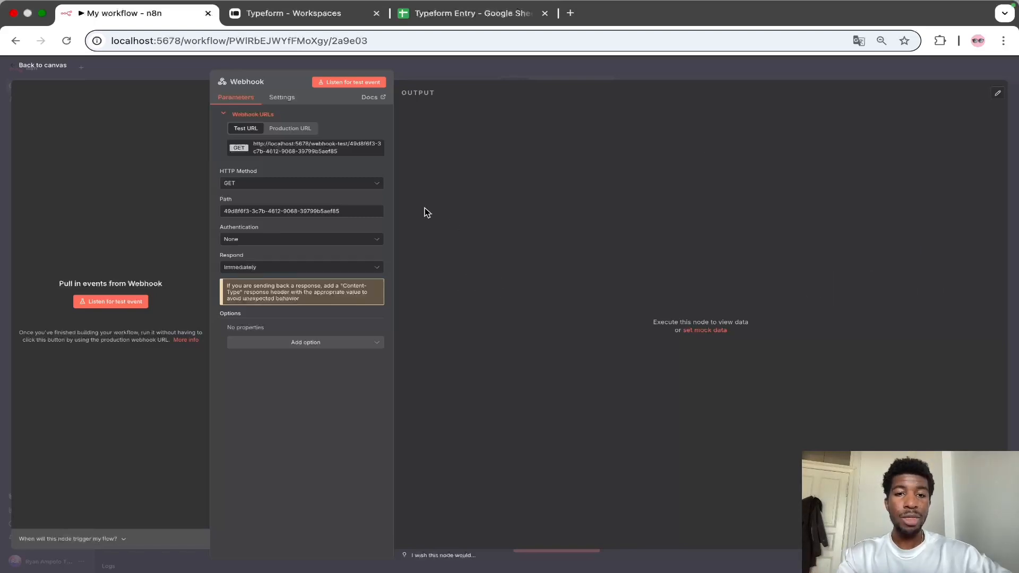
Step: Set the Webhook node's HTTP method to POST and check its Production and Test URLs
{"action": "left_click", "coordinate": [374, 183]}
{"action": "left_click", "coordinate": [347, 262]}
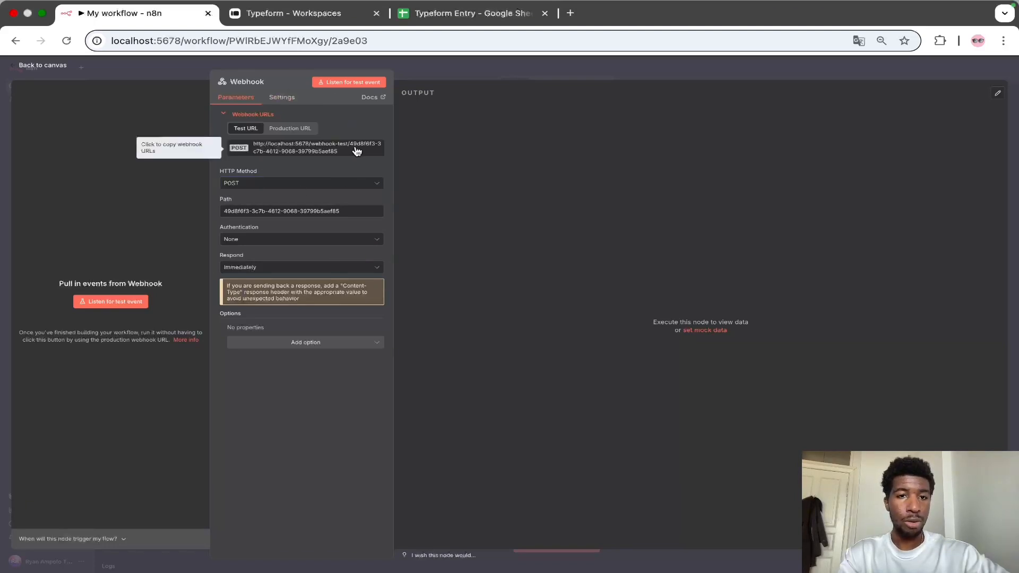
{"action": "left_click", "coordinate": [290, 129]}
{"action": "left_click", "coordinate": [246, 129]}
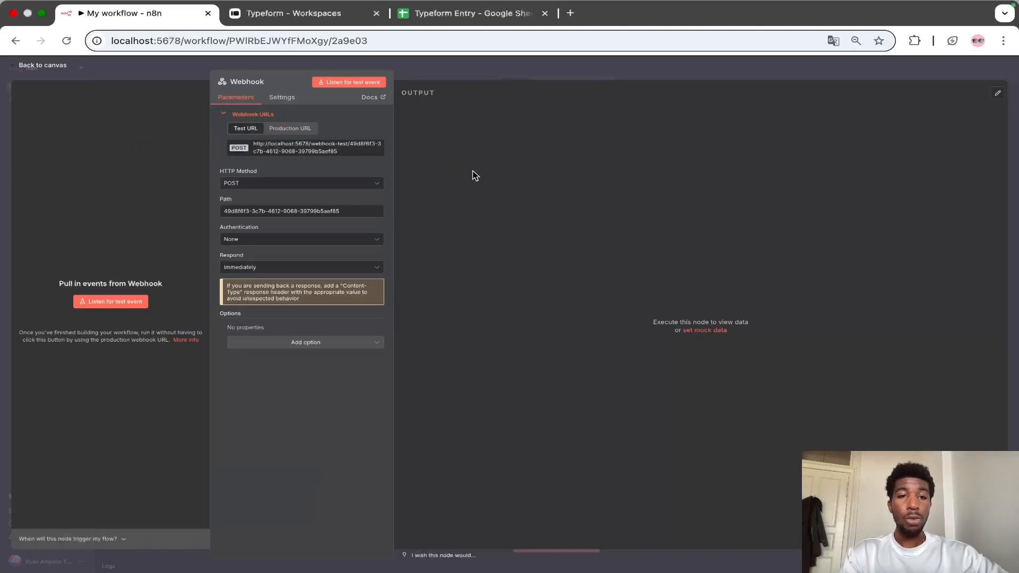
Step: Create a new Typeform form starting with a Contact Info question
{"action": "left_click", "coordinate": [296, 17]}
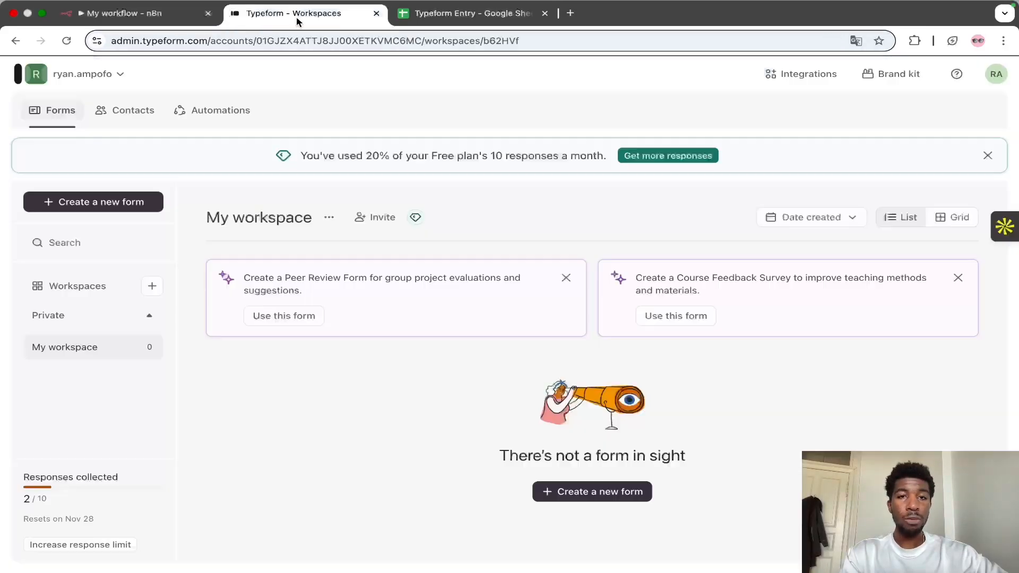
{"action": "left_click", "coordinate": [147, 206]}
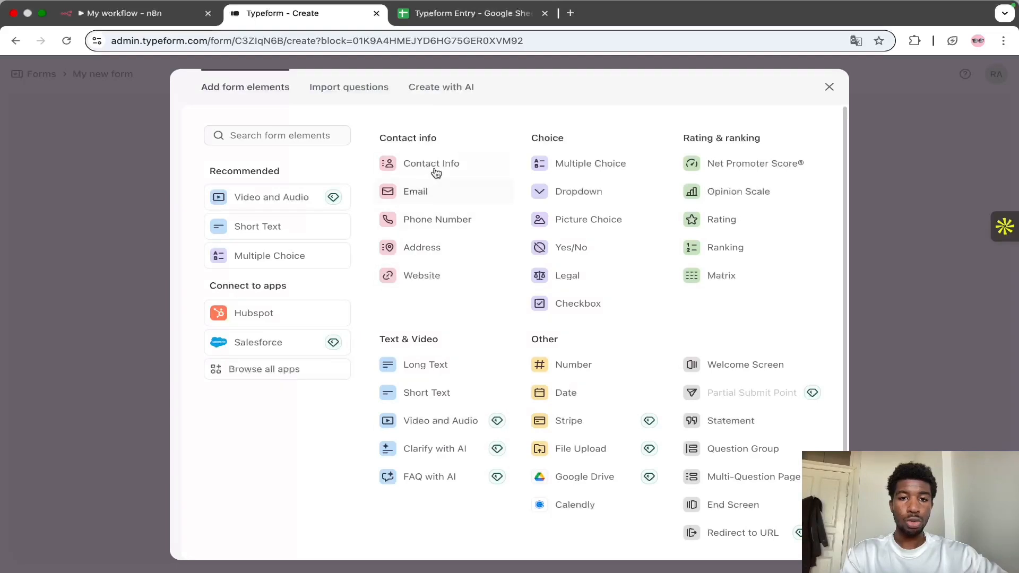
{"action": "left_click", "coordinate": [432, 164]}
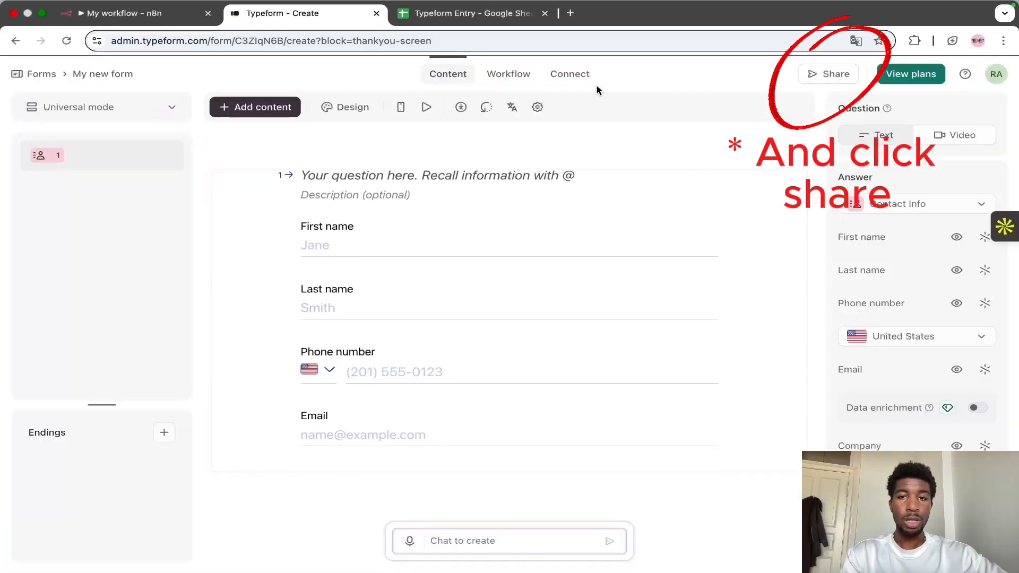
Step: Open the form's Connect webhooks section and start adding a webhook
{"action": "left_click", "coordinate": [575, 74]}
{"action": "left_click", "coordinate": [265, 109]}
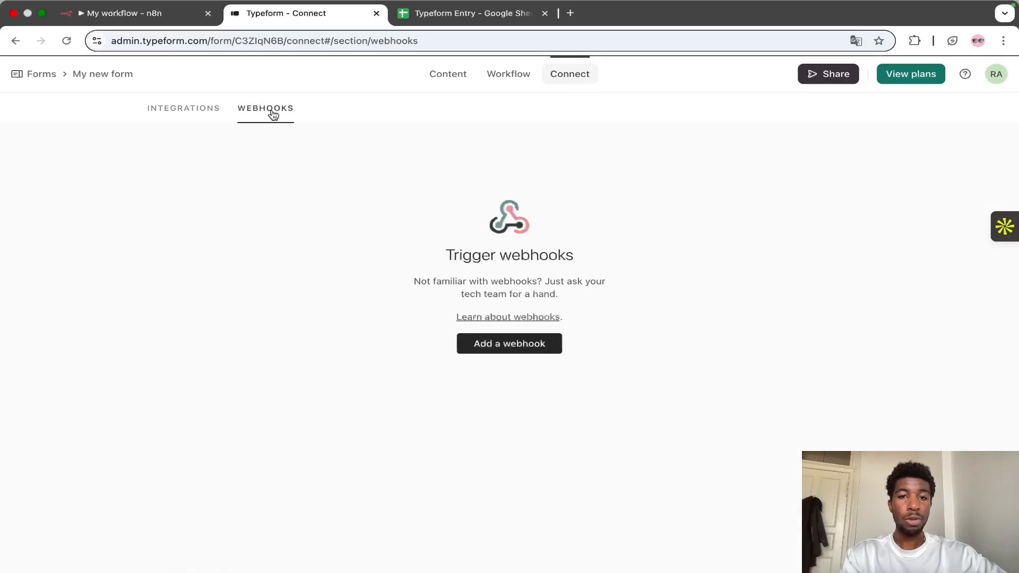
{"action": "left_click", "coordinate": [484, 345]}
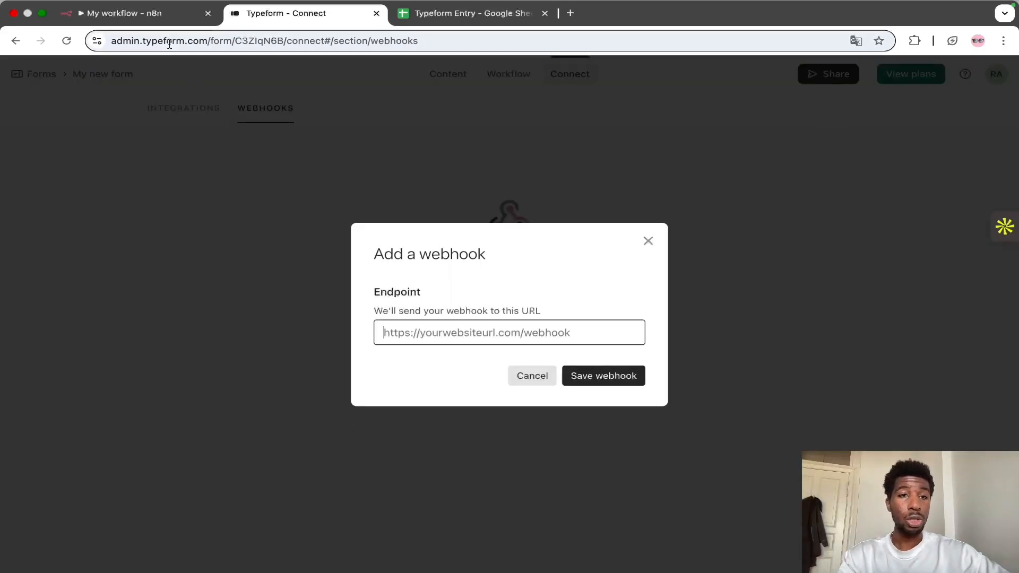
Step: Copy the n8n test webhook URL, paste it as the Typeform endpoint and try to save it
{"action": "left_click", "coordinate": [153, 24]}
{"action": "left_click", "coordinate": [285, 152]}
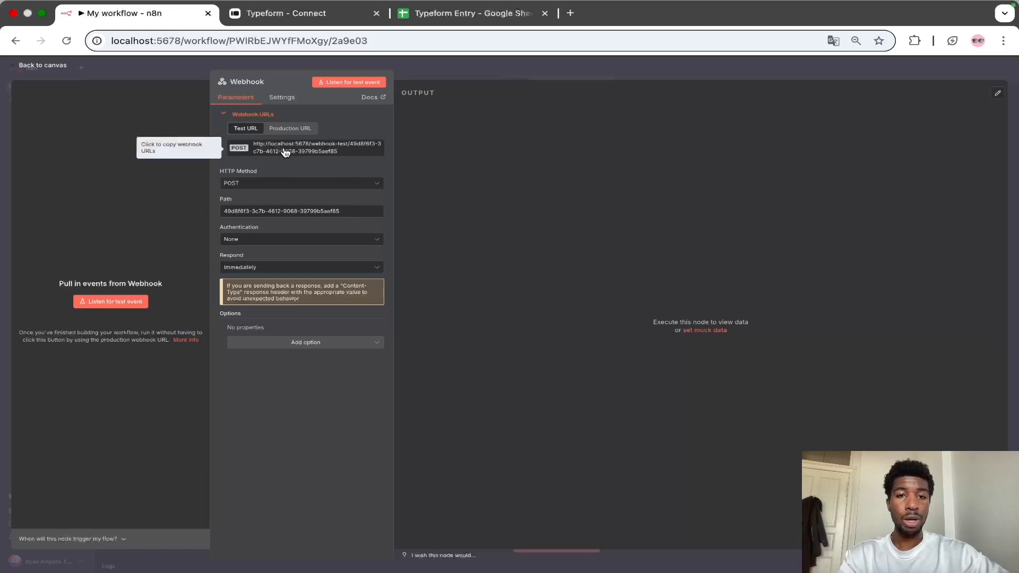
{"action": "left_click", "coordinate": [294, 15]}
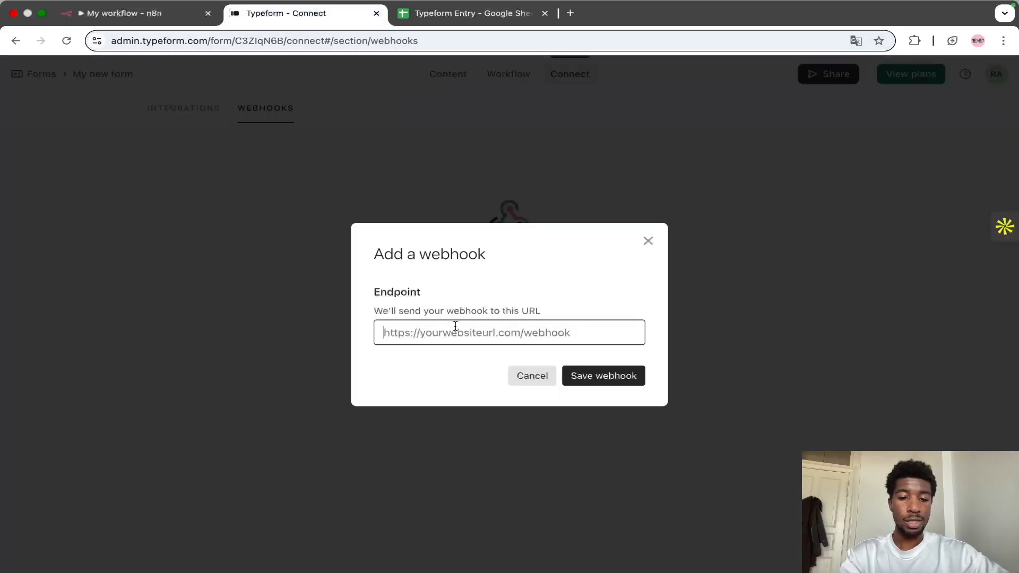
{"action": "key", "text": "super+v"}
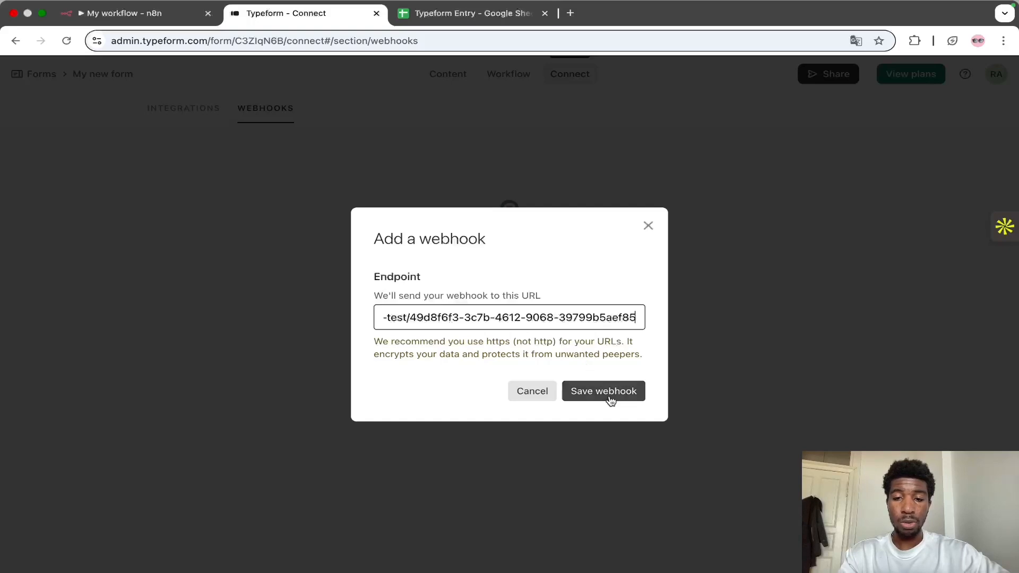
{"action": "left_click", "coordinate": [586, 392]}
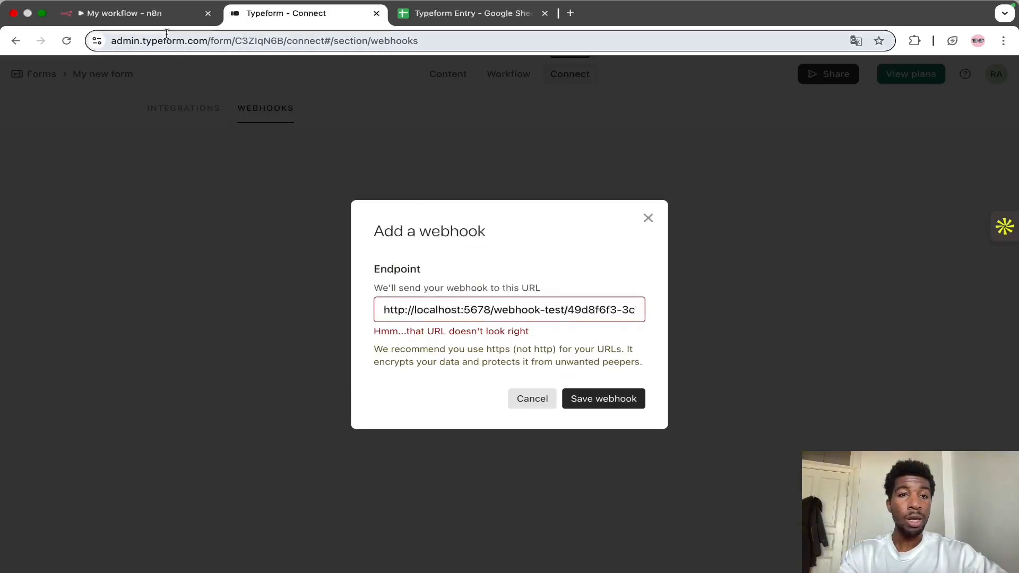
Step: In Terminal, run ngrok http 5678 and copy the public forwarding URL it provides
{"action": "left_click", "coordinate": [150, 15]}
{"action": "left_click_drag", "start_coordinate": [180, 44], "coordinate": [106, 45]}
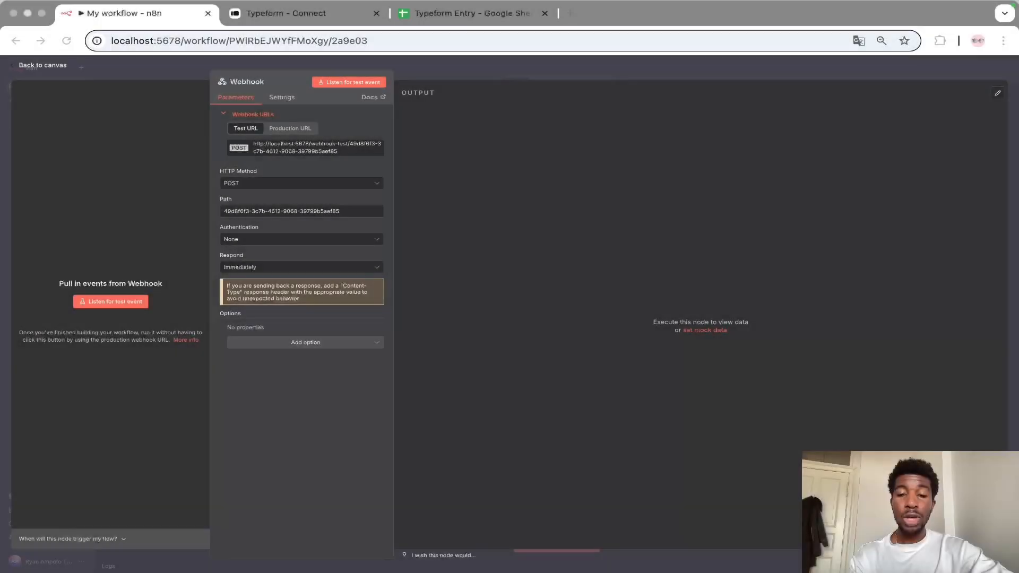
{"action": "key", "text": "ctrl+Left"}
{"action": "type", "text": "ngrok http 5678"}
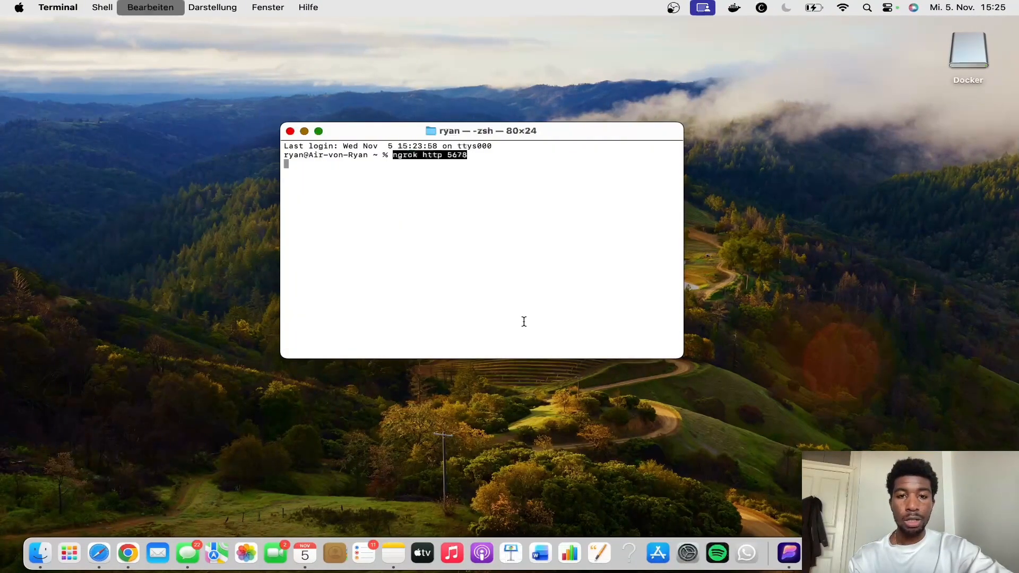
{"action": "key", "text": "Return"}
{"action": "left_click_drag", "start_coordinate": [427, 235], "coordinate": [678, 234]}
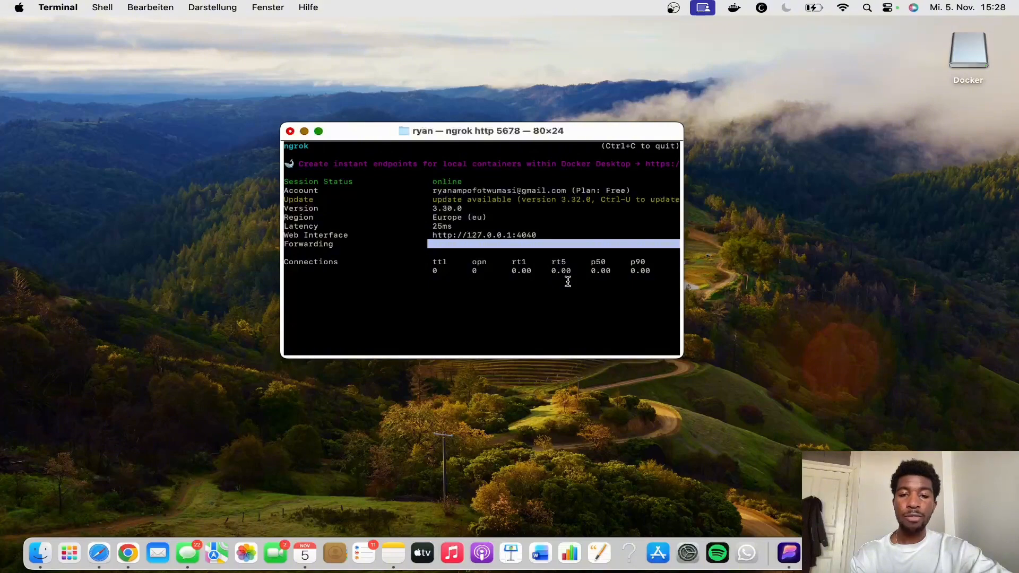
{"action": "key", "text": "super+Tab"}
{"action": "left_click", "coordinate": [305, 16]}
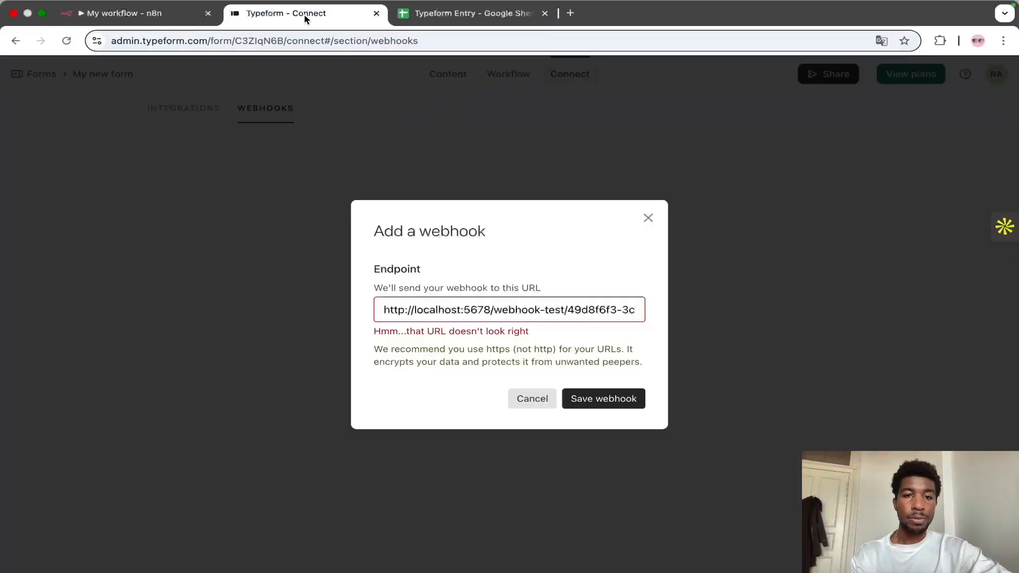
{"action": "double_click", "coordinate": [492, 309]}
{"action": "left_click_drag", "start_coordinate": [485, 309], "coordinate": [380, 310]}
{"action": "type", "text": "https://clammily-graminivorous-sal.ngrok-free.dev"}
{"action": "scroll", "coordinate": [424, 324], "scroll_direction": "left", "scroll_amount": 1}
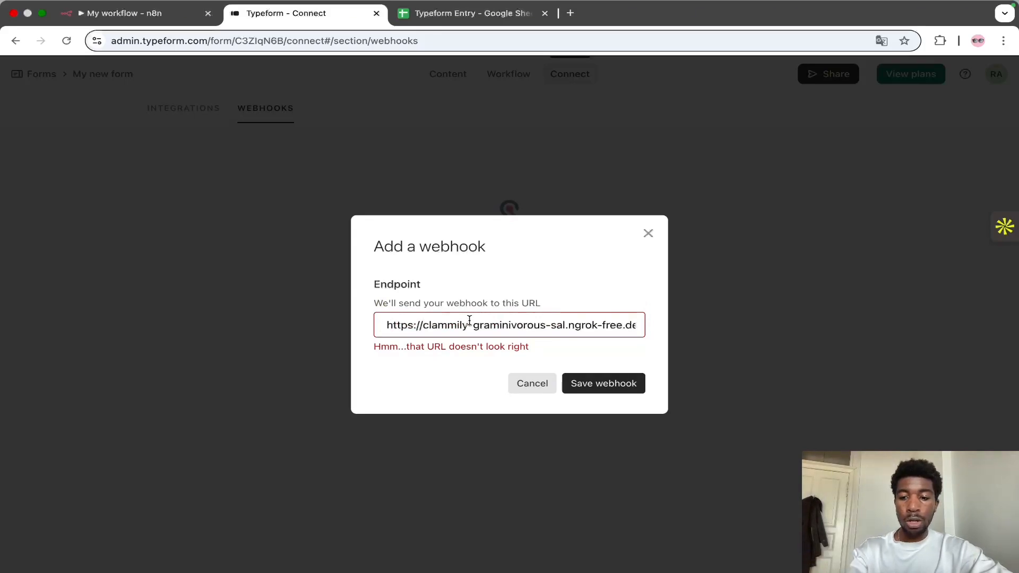
{"action": "key", "text": "BackSpace"}
{"action": "scroll", "coordinate": [491, 323], "scroll_direction": "right", "scroll_amount": 1}
{"action": "scroll", "coordinate": [491, 323], "scroll_direction": "right", "scroll_amount": 1}
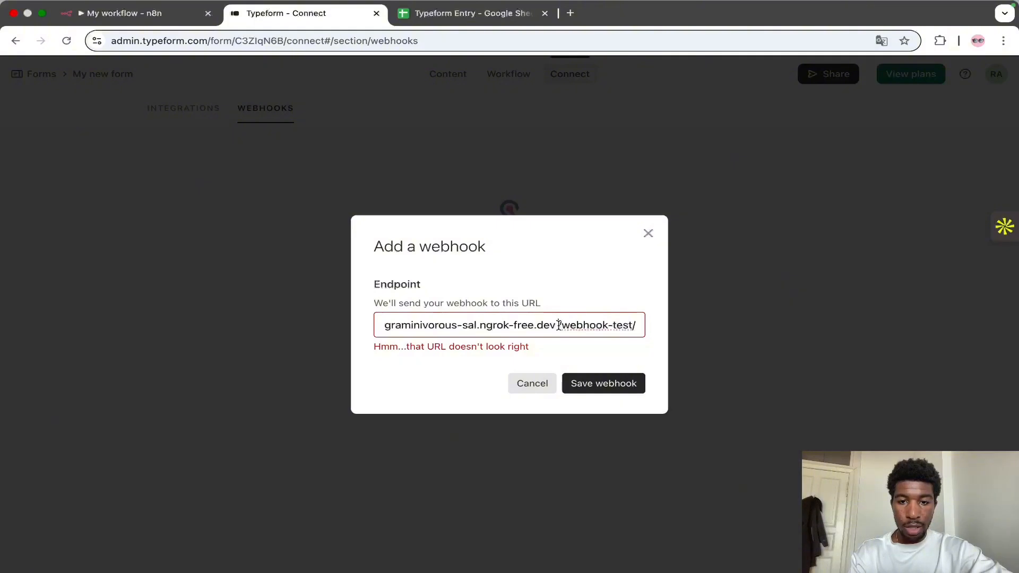
{"action": "key", "text": "BackSpace"}
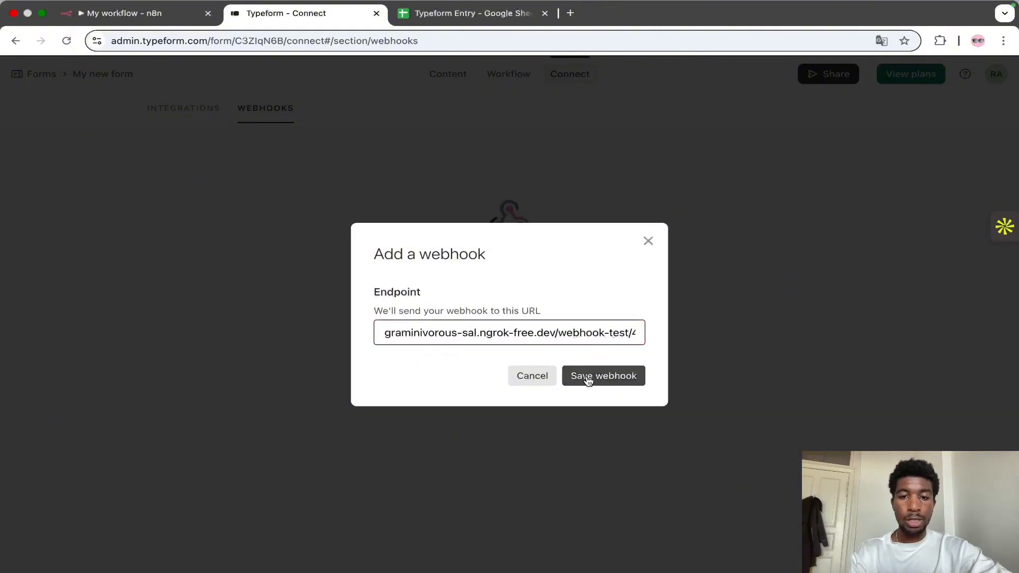
Step: Save the webhook and switch it on
{"action": "left_click", "coordinate": [588, 378]}
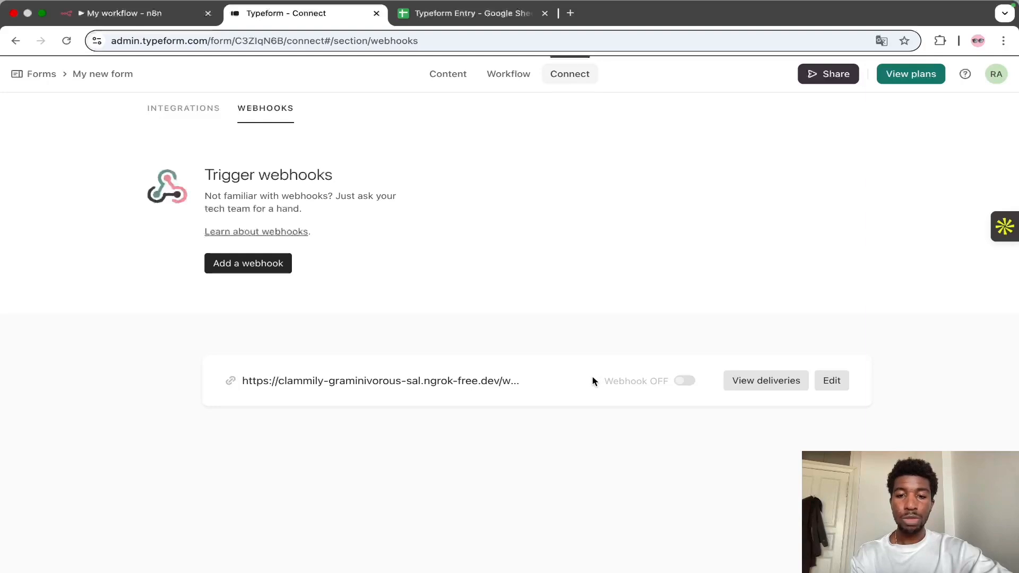
{"action": "left_click", "coordinate": [685, 382]}
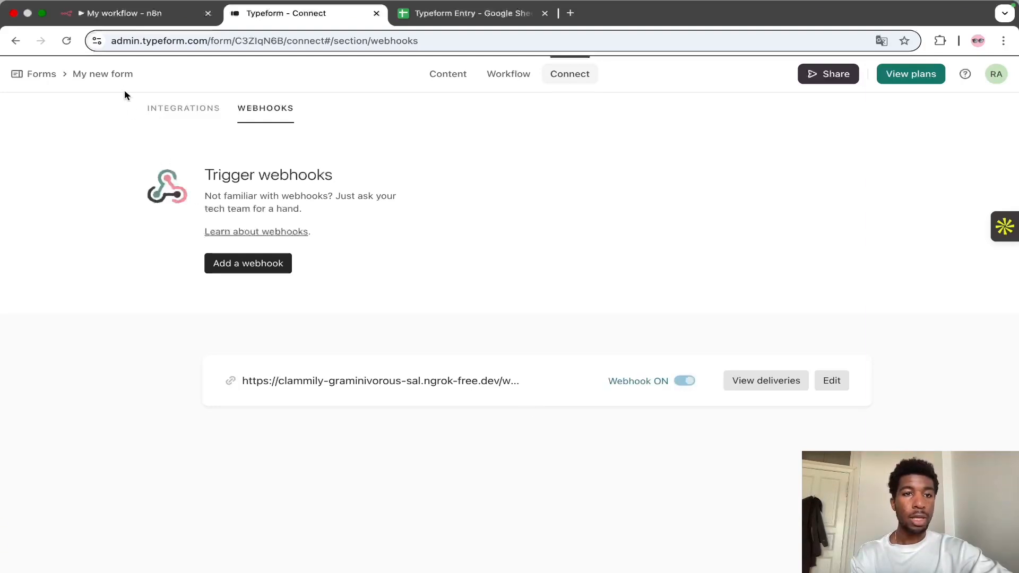
Step: Start listening for a test event in the n8n Webhook node
{"action": "left_click", "coordinate": [101, 13]}
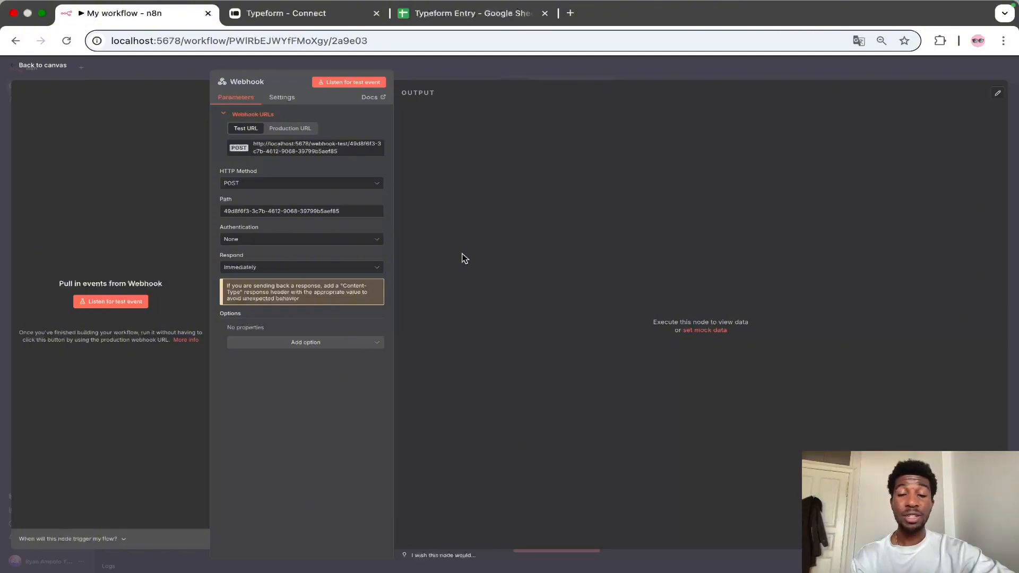
{"action": "left_click", "coordinate": [607, 71]}
{"action": "left_click", "coordinate": [799, 69]}
{"action": "double_click", "coordinate": [567, 308]}
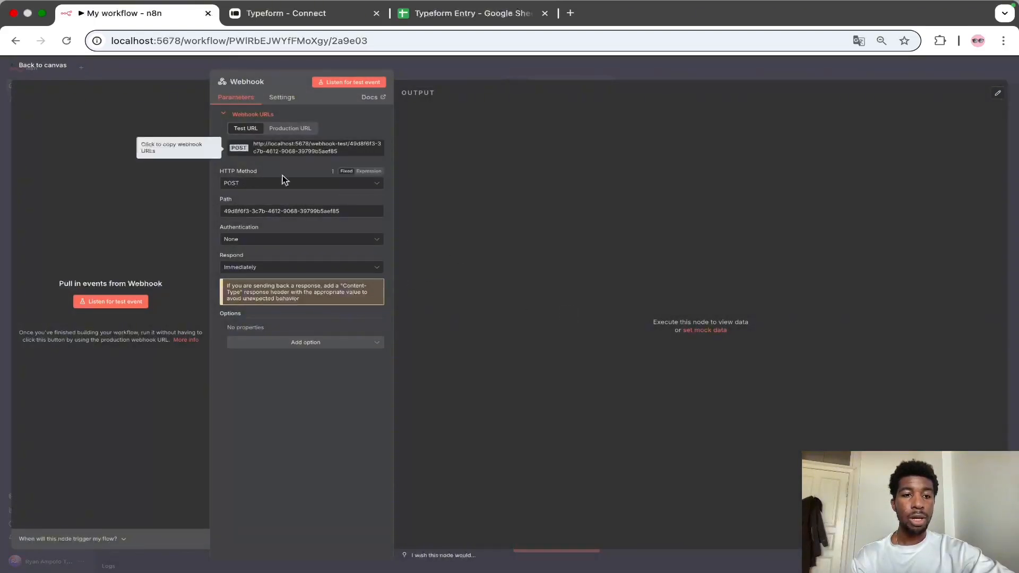
{"action": "left_click", "coordinate": [114, 302]}
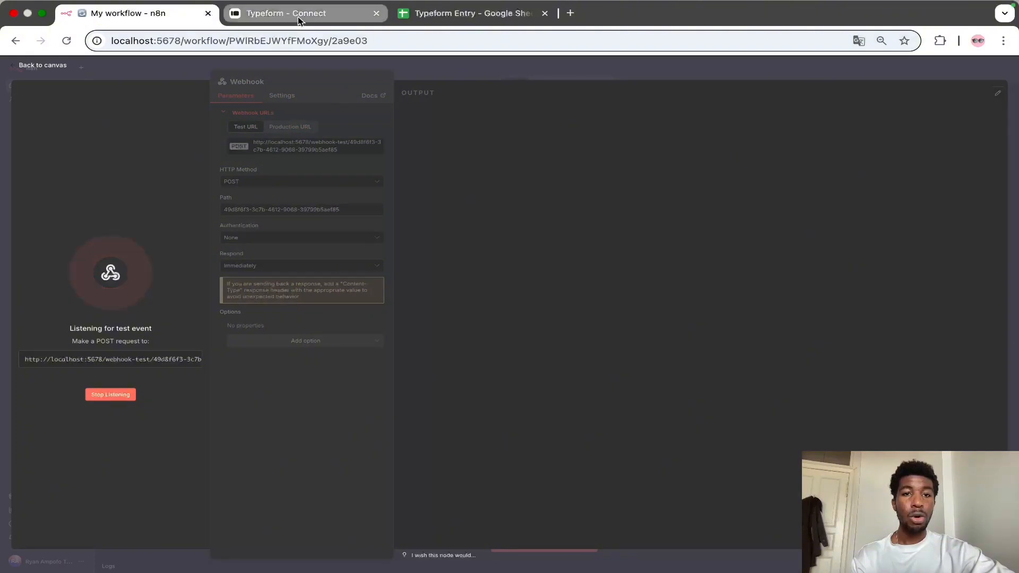
Step: Send a test request from the Typeform webhook's deliveries view
{"action": "left_click", "coordinate": [299, 16]}
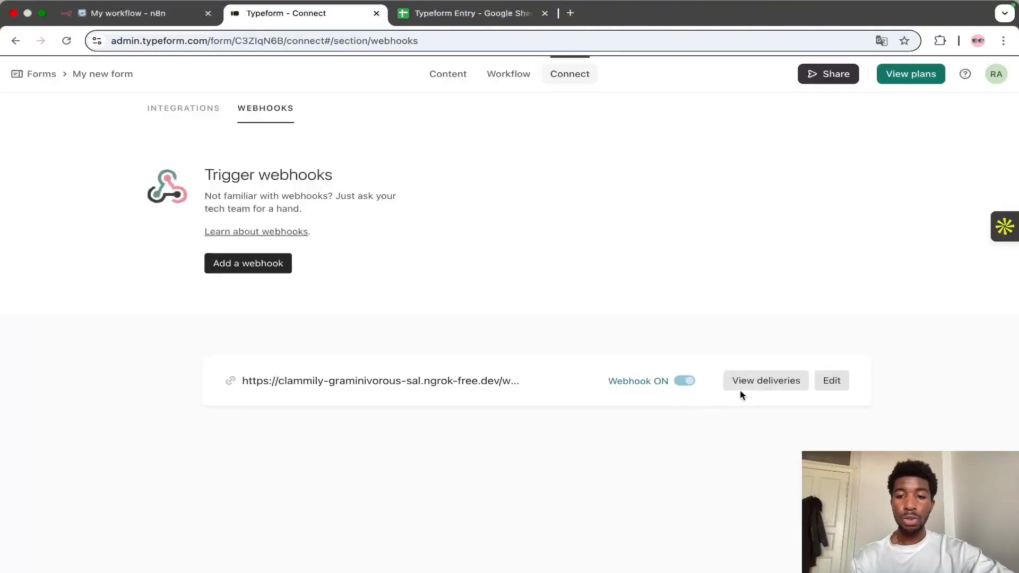
{"action": "left_click", "coordinate": [763, 384]}
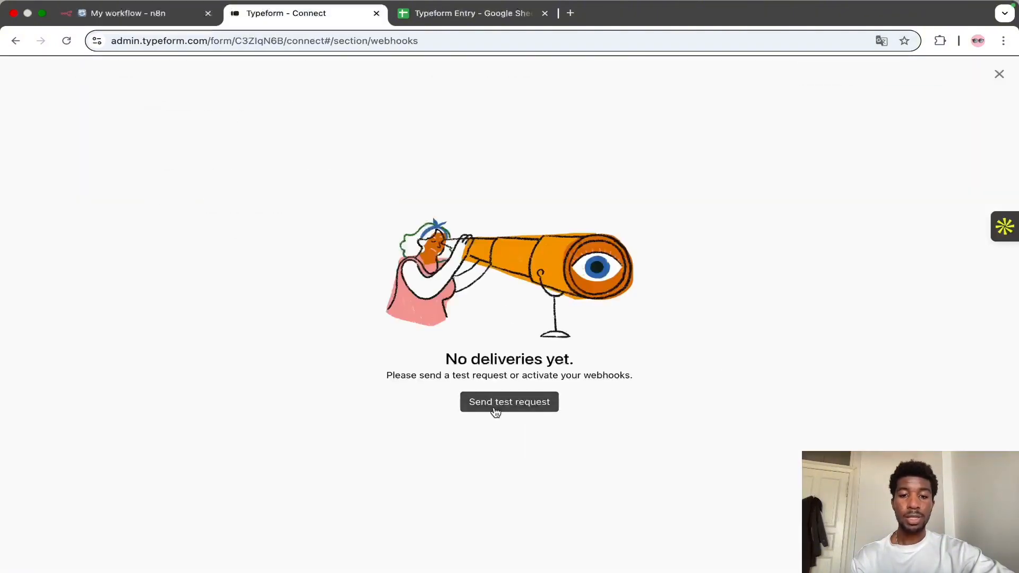
{"action": "left_click", "coordinate": [493, 406]}
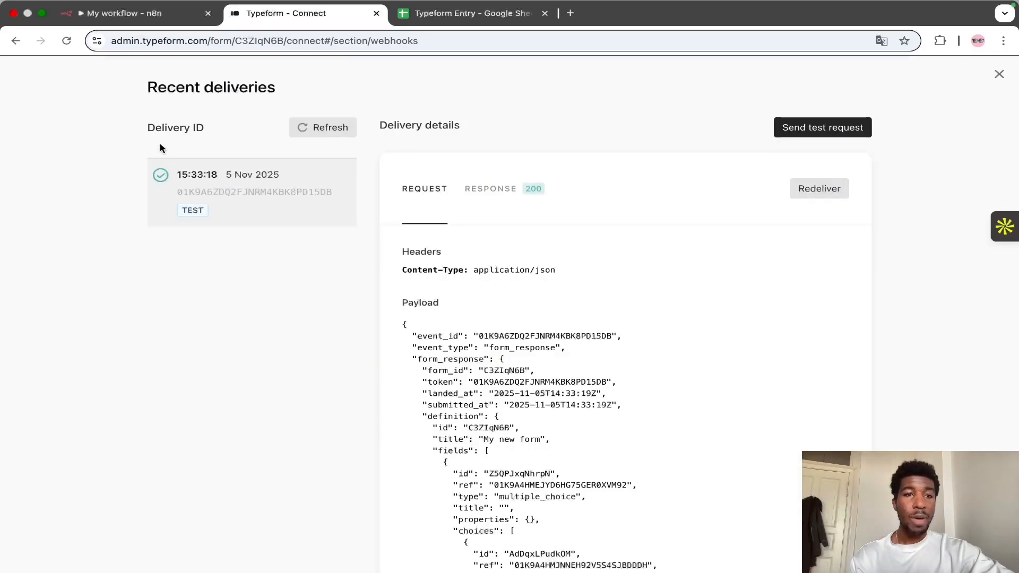
Step: Examine the received Typeform payload in the Webhook node's JSON output
{"action": "left_click", "coordinate": [135, 20]}
{"action": "scroll", "coordinate": [581, 425], "scroll_direction": "down", "scroll_amount": 5}
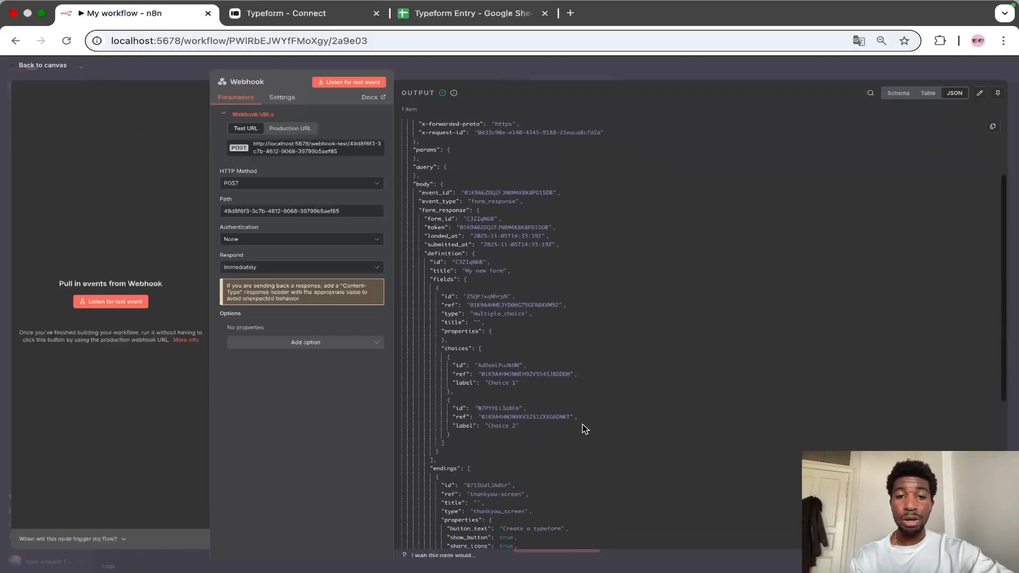
{"action": "scroll", "coordinate": [582, 426], "scroll_direction": "down", "scroll_amount": 4}
{"action": "scroll", "coordinate": [582, 426], "scroll_direction": "up", "scroll_amount": 2}
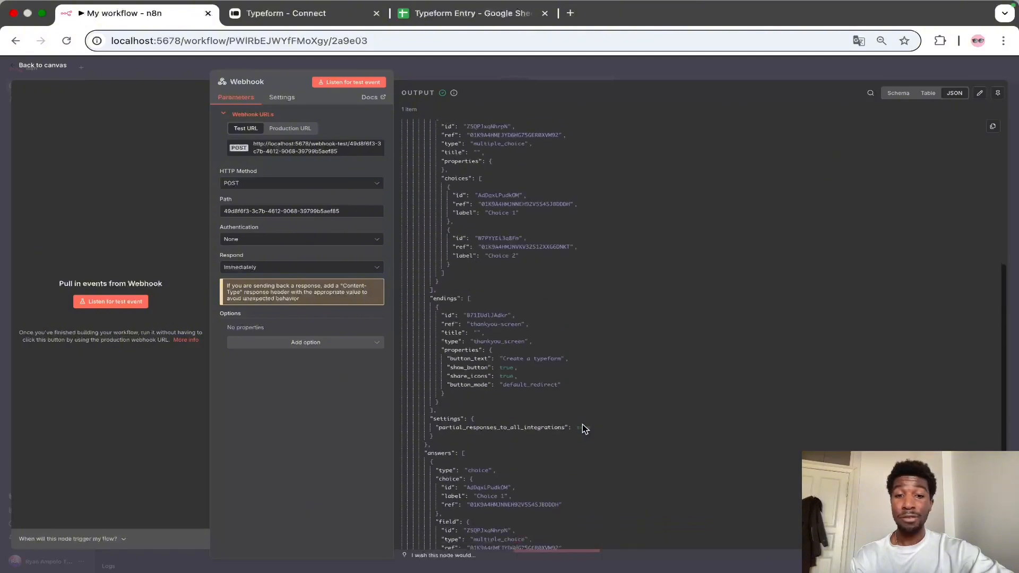
{"action": "scroll", "coordinate": [582, 425], "scroll_direction": "up", "scroll_amount": 6}
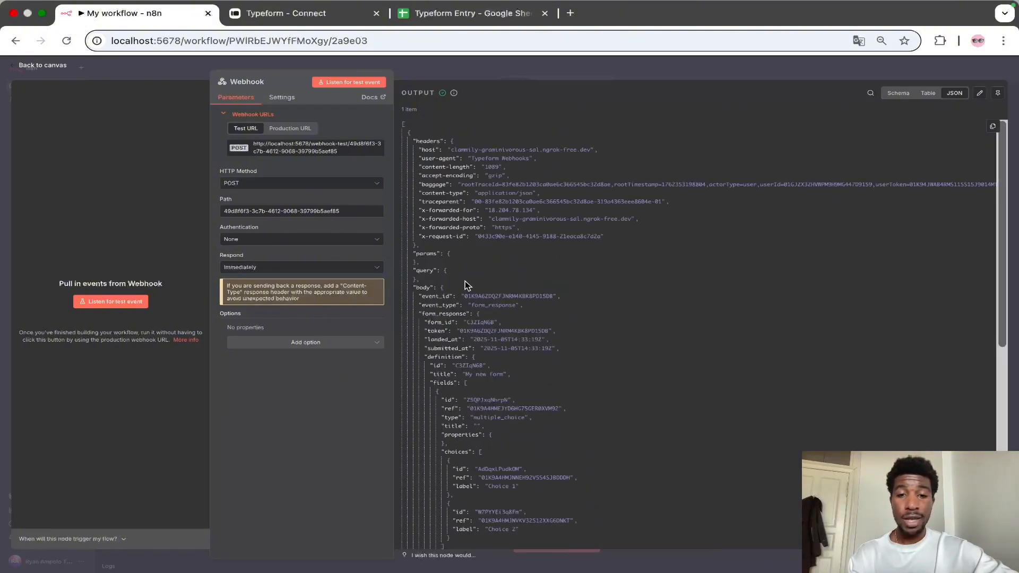
{"action": "scroll", "coordinate": [487, 435], "scroll_direction": "down", "scroll_amount": 2}
{"action": "scroll", "coordinate": [487, 435], "scroll_direction": "down", "scroll_amount": 3}
{"action": "scroll", "coordinate": [532, 480], "scroll_direction": "down", "scroll_amount": 6}
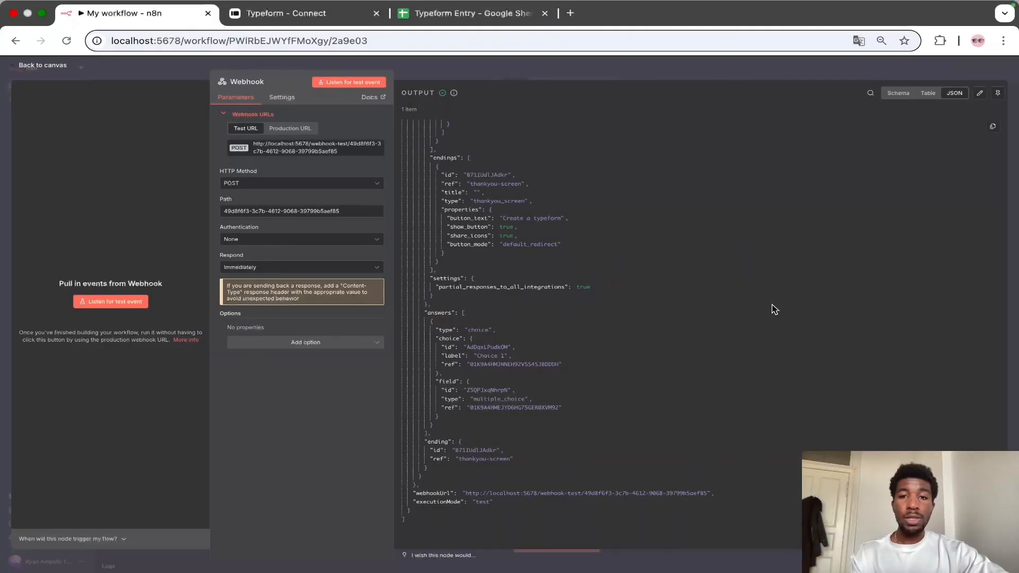
Step: Add a Google Sheets 'Append row in sheet' node after the Webhook on the canvas
{"action": "left_click", "coordinate": [755, 73]}
{"action": "left_click", "coordinate": [626, 320]}
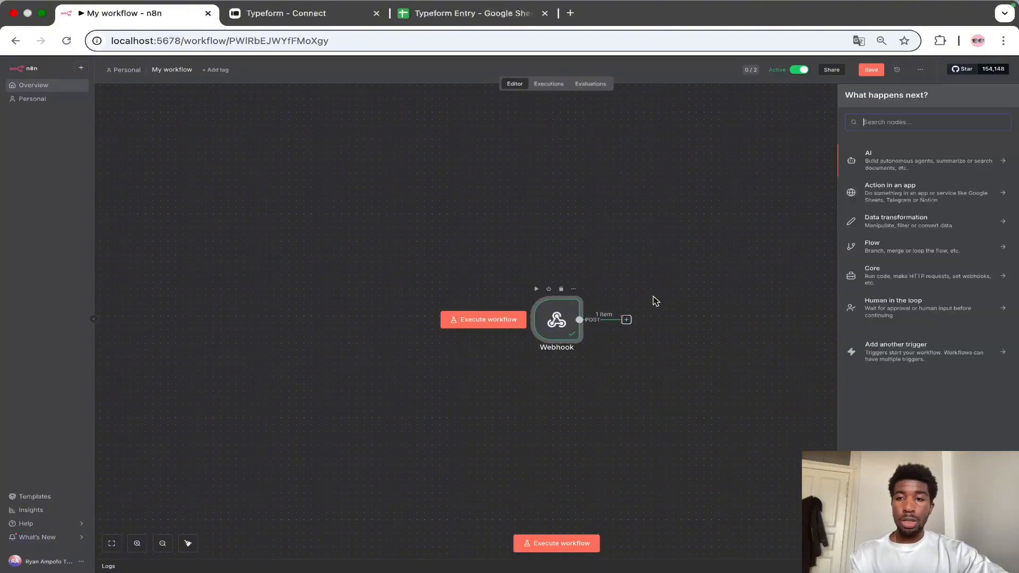
{"action": "type", "text": "google s"}
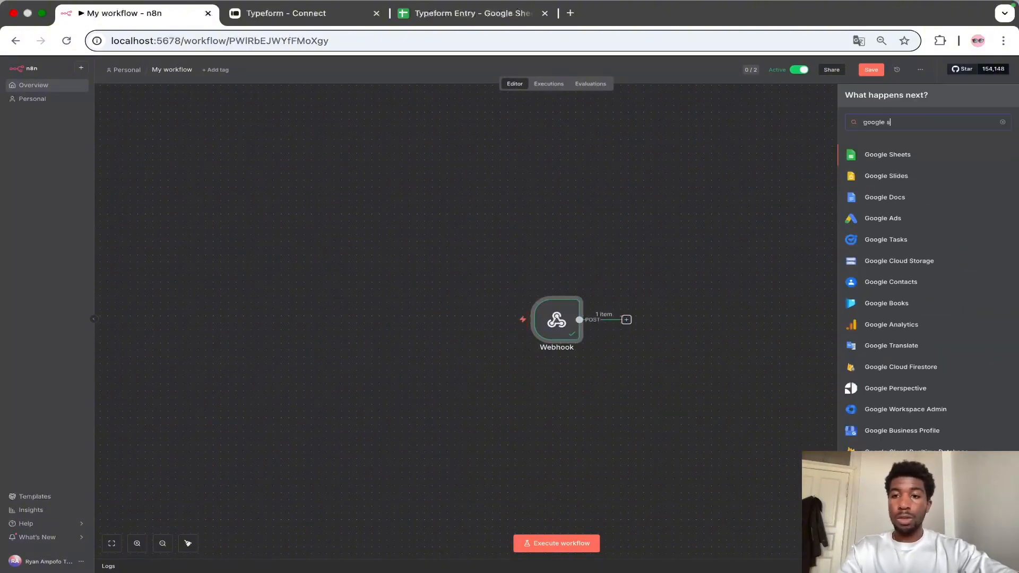
{"action": "left_click", "coordinate": [906, 158]}
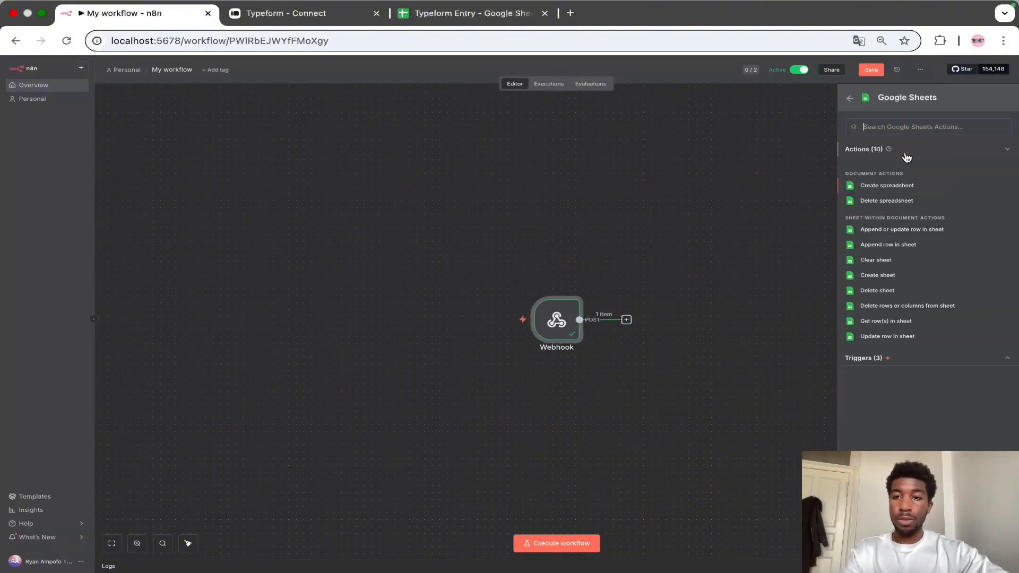
{"action": "left_click", "coordinate": [886, 244]}
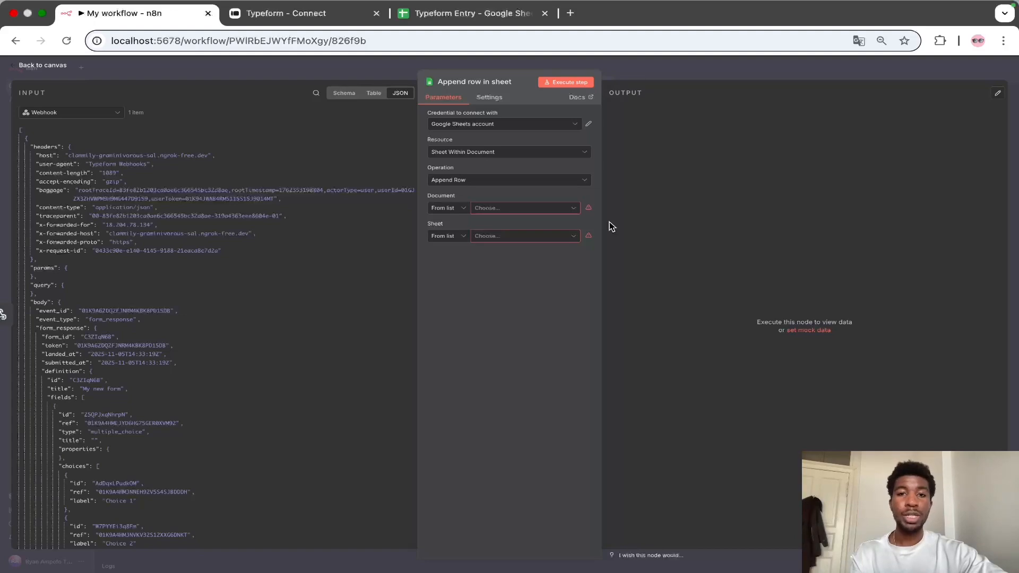
Step: Choose the Typeform Entry spreadsheet and Sheet1 as the document and sheet for the Append row node
{"action": "left_click", "coordinate": [466, 13]}
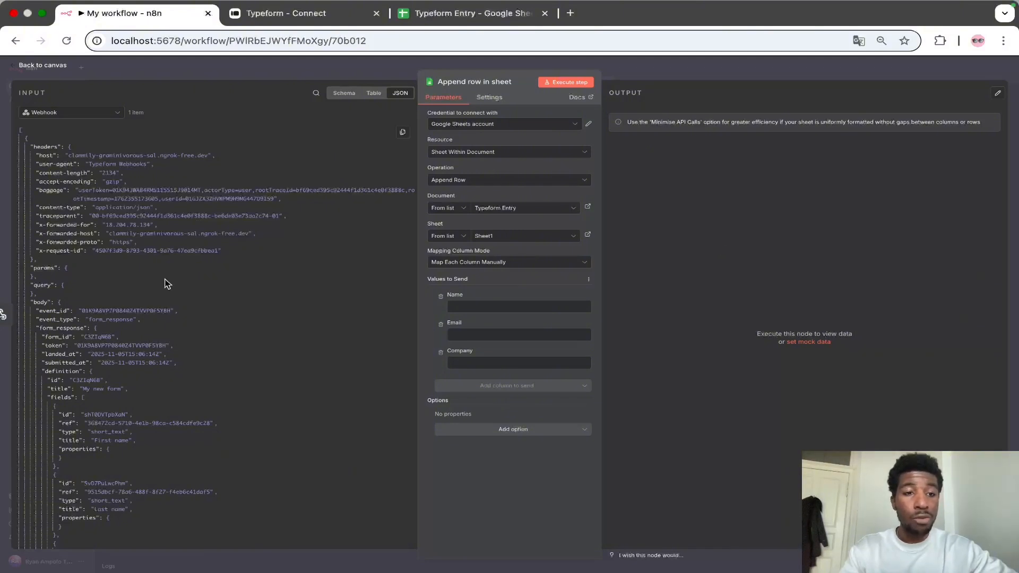
Step: Examine the Typeform answers in the input JSON and compare them with the form's fields in Typeform
{"action": "left_click", "coordinate": [66, 268]}
{"action": "left_click", "coordinate": [62, 277]}
{"action": "left_click", "coordinate": [60, 285]}
{"action": "left_click", "coordinate": [69, 148]}
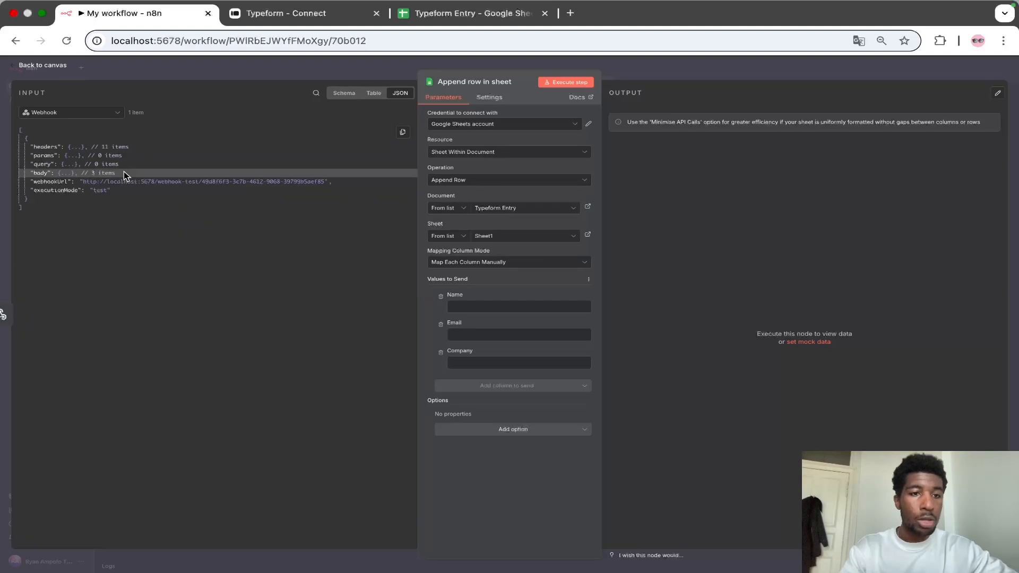
{"action": "left_click", "coordinate": [72, 173]}
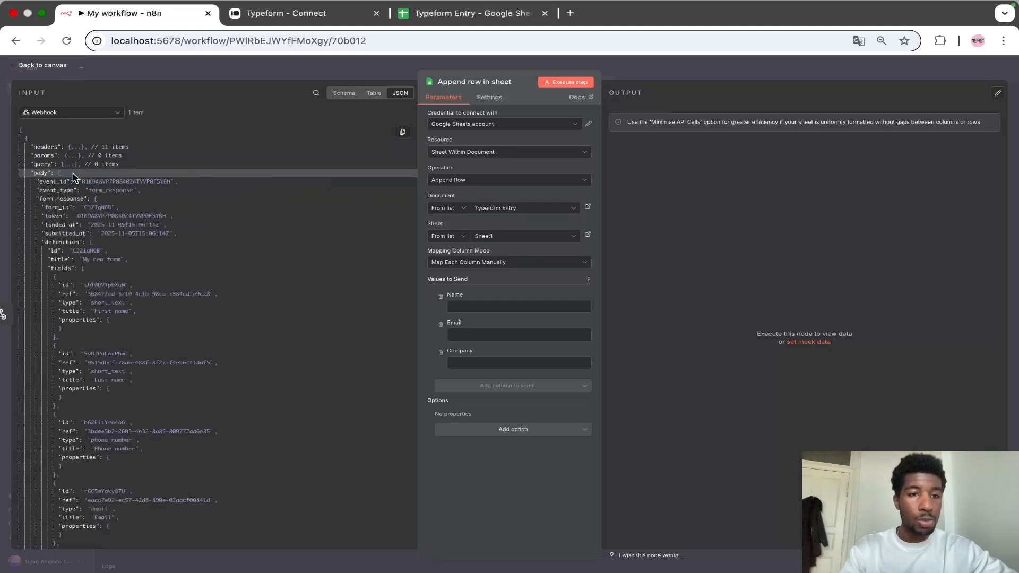
{"action": "scroll", "coordinate": [138, 382], "scroll_direction": "down", "scroll_amount": 10}
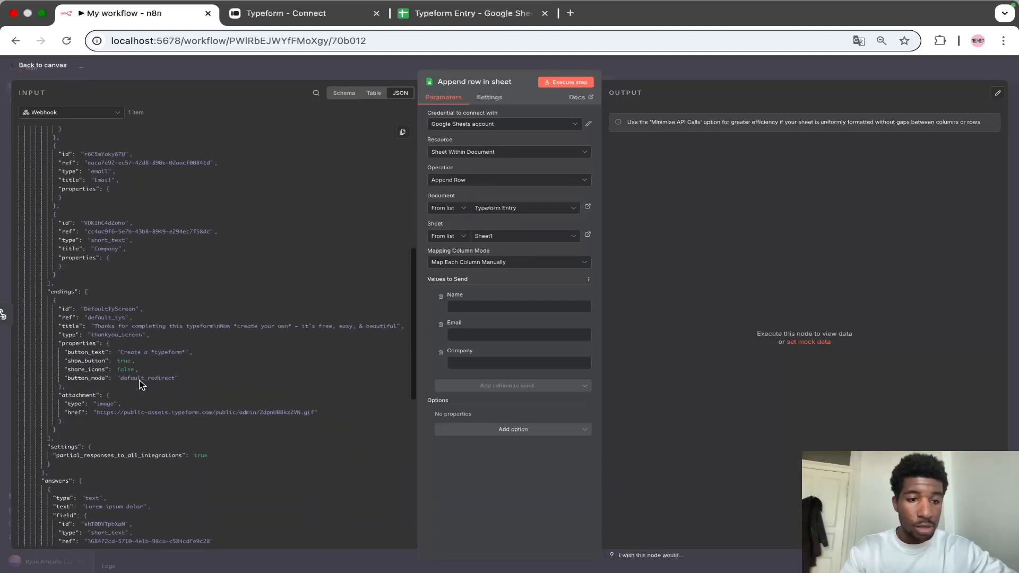
{"action": "scroll", "coordinate": [142, 384], "scroll_direction": "down", "scroll_amount": 5}
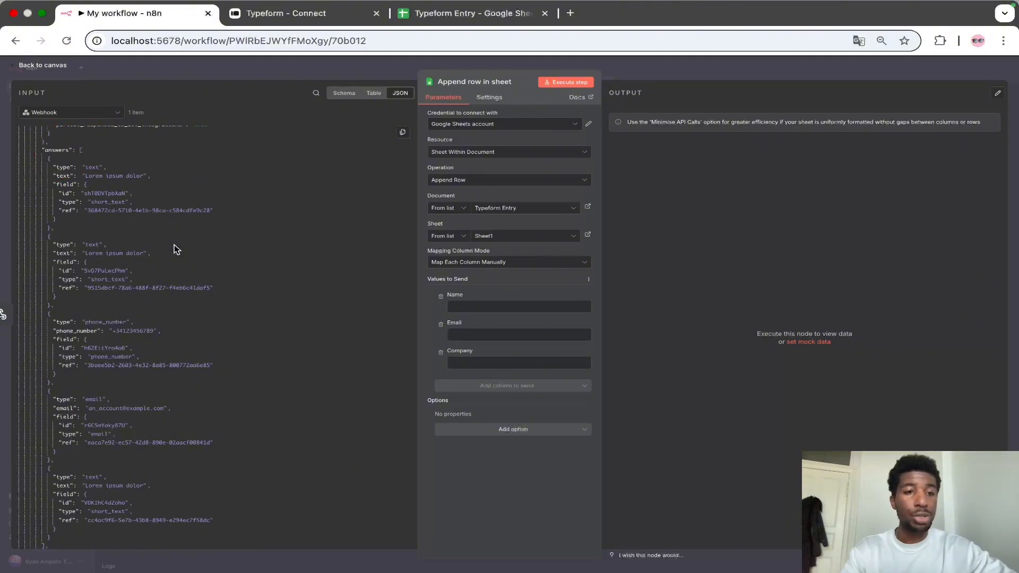
{"action": "left_click", "coordinate": [285, 13]}
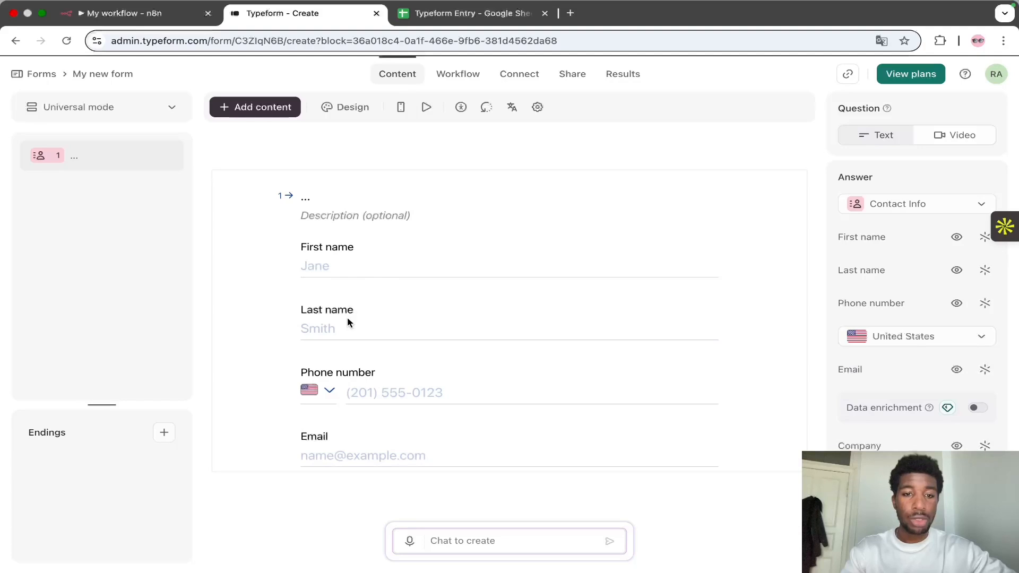
{"action": "scroll", "coordinate": [348, 345], "scroll_direction": "down", "scroll_amount": 3}
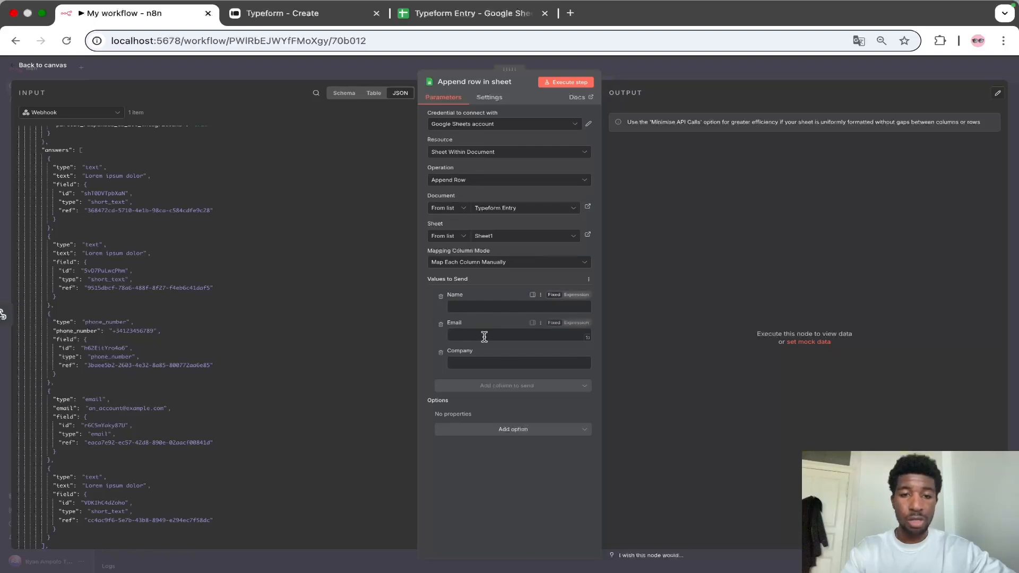
Step: Map the first answer's text to Name, the email answer to Email and the last answer's text to Company
{"action": "left_click_drag", "start_coordinate": [63, 176], "coordinate": [517, 307]}
{"action": "left_click_drag", "start_coordinate": [64, 408], "coordinate": [517, 352]}
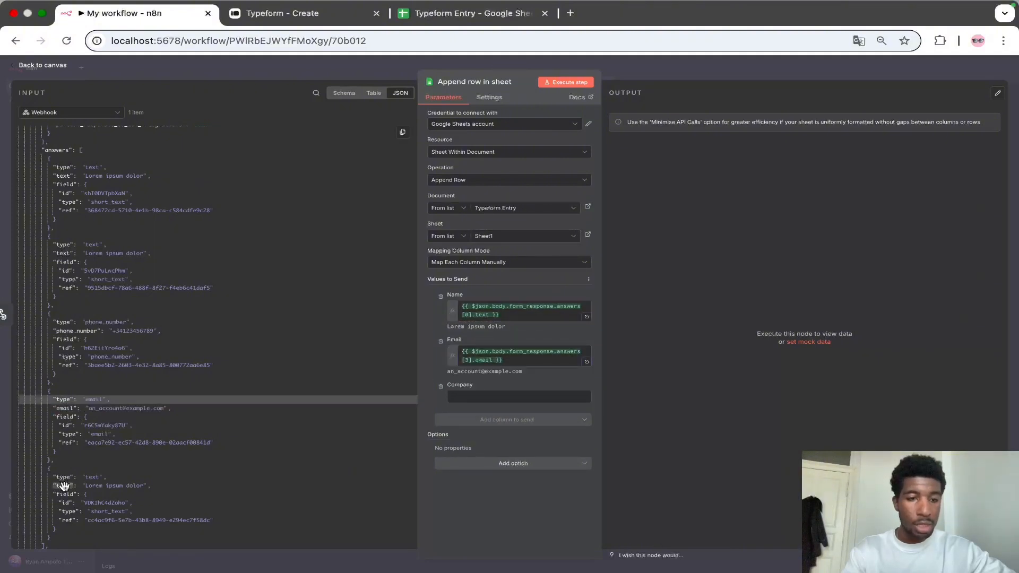
{"action": "left_click_drag", "start_coordinate": [63, 485], "coordinate": [475, 399]}
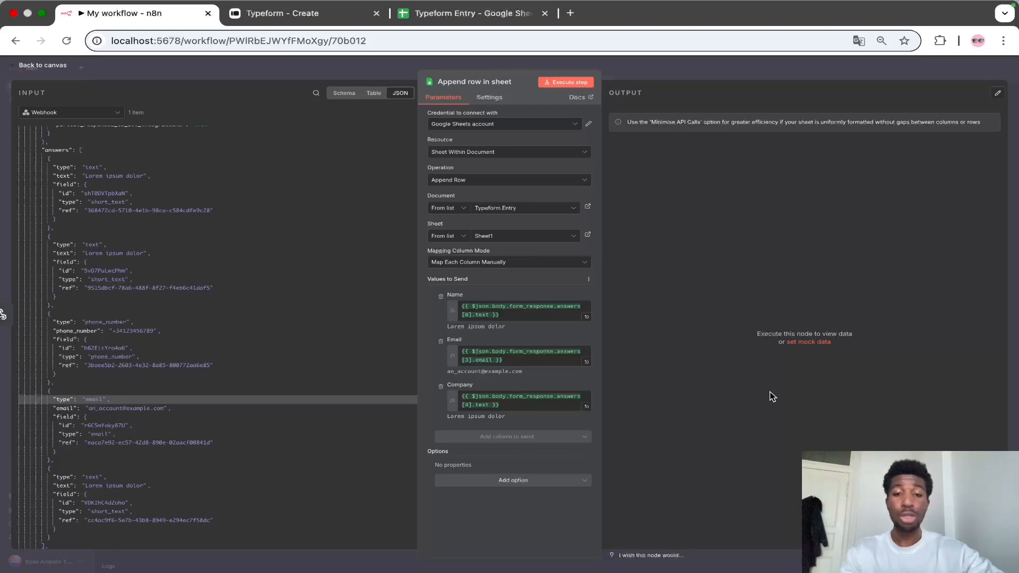
Step: Add a Gmail node after the Append row in sheet node on the canvas
{"action": "left_click", "coordinate": [746, 62]}
{"action": "left_click", "coordinate": [708, 321]}
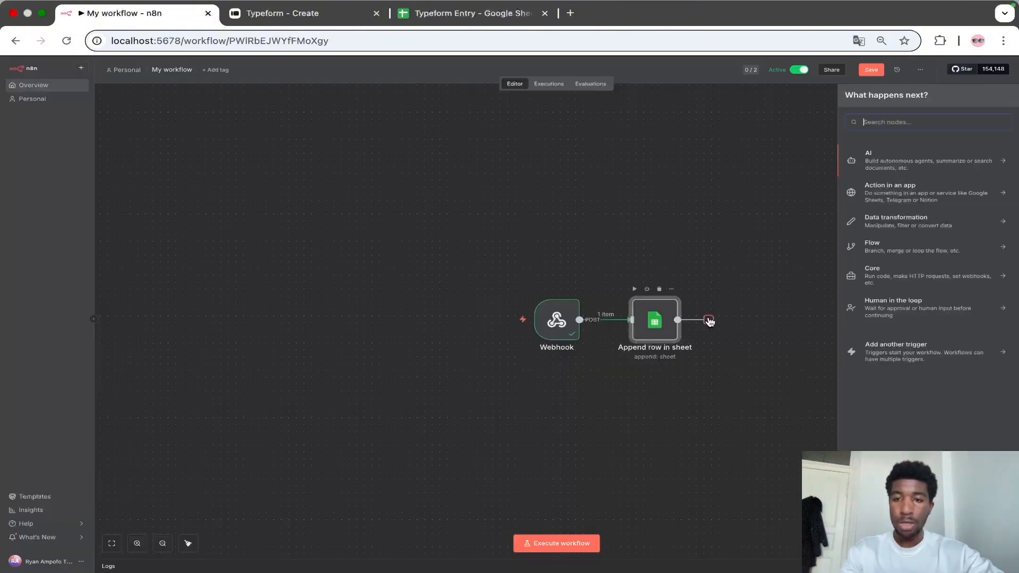
{"action": "type", "text": "gmail"}
{"action": "left_click", "coordinate": [865, 159]}
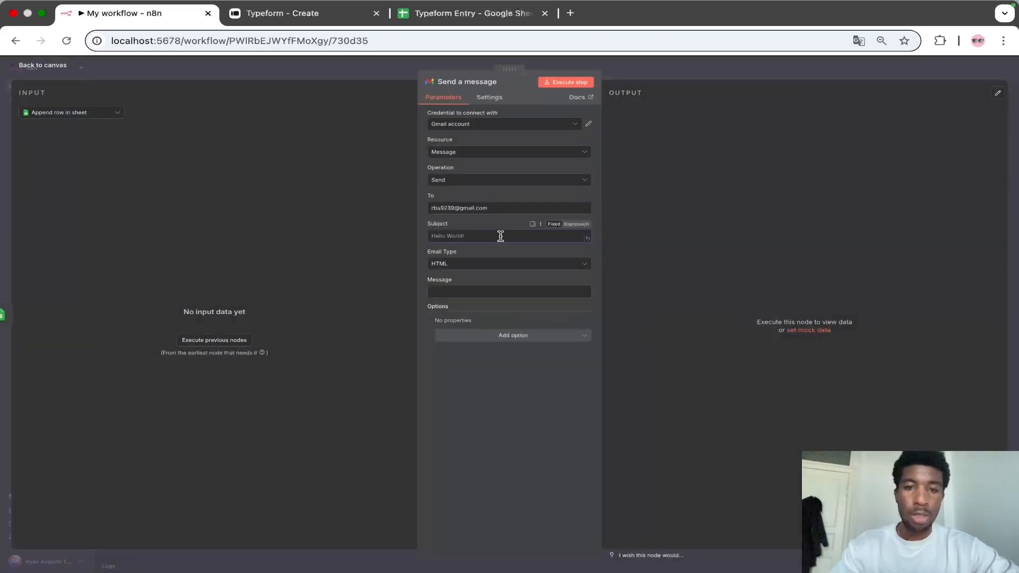
Step: Set the Gmail message subject to 'New Entry' and the email type to Text
{"action": "left_click", "coordinate": [493, 236]}
{"action": "type", "text": "New Entry"}
{"action": "left_click", "coordinate": [514, 264]}
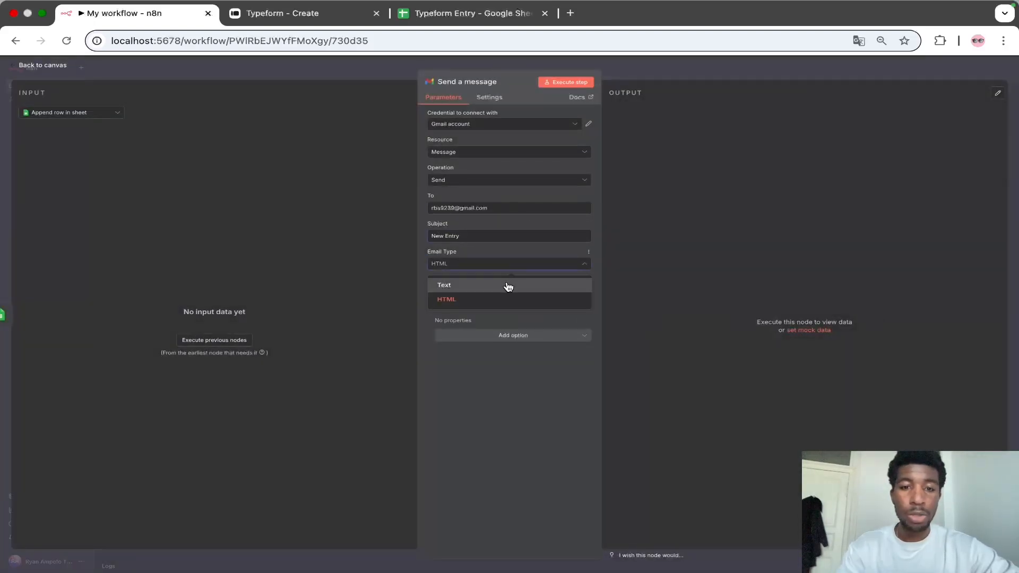
{"action": "left_click", "coordinate": [507, 285]}
Step: Write the message 'New Lead from' followed by the Company field from the previous node's output
{"action": "left_click", "coordinate": [498, 292]}
{"action": "type", "text": "New L"}
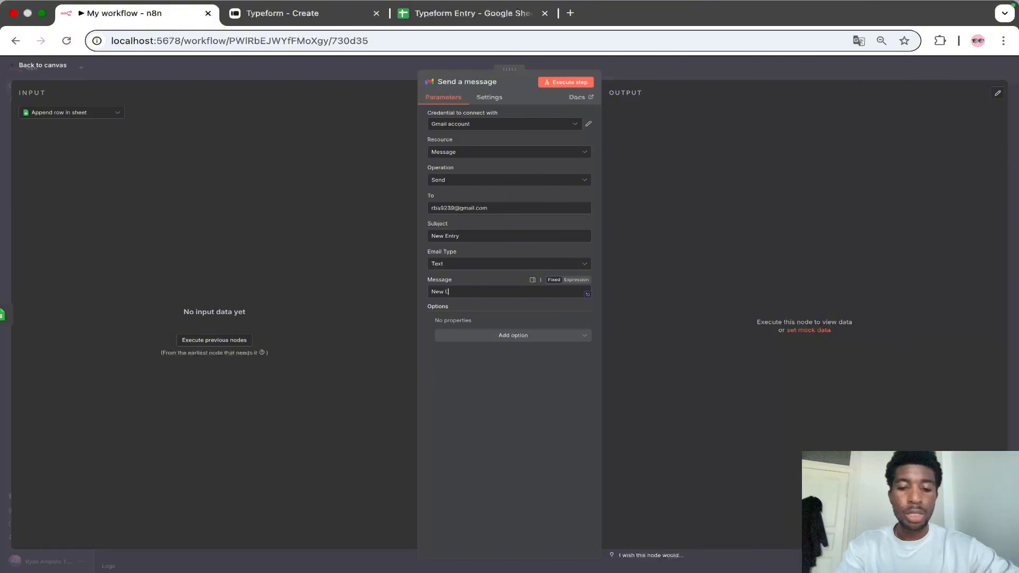
{"action": "type", "text": "ead from"}
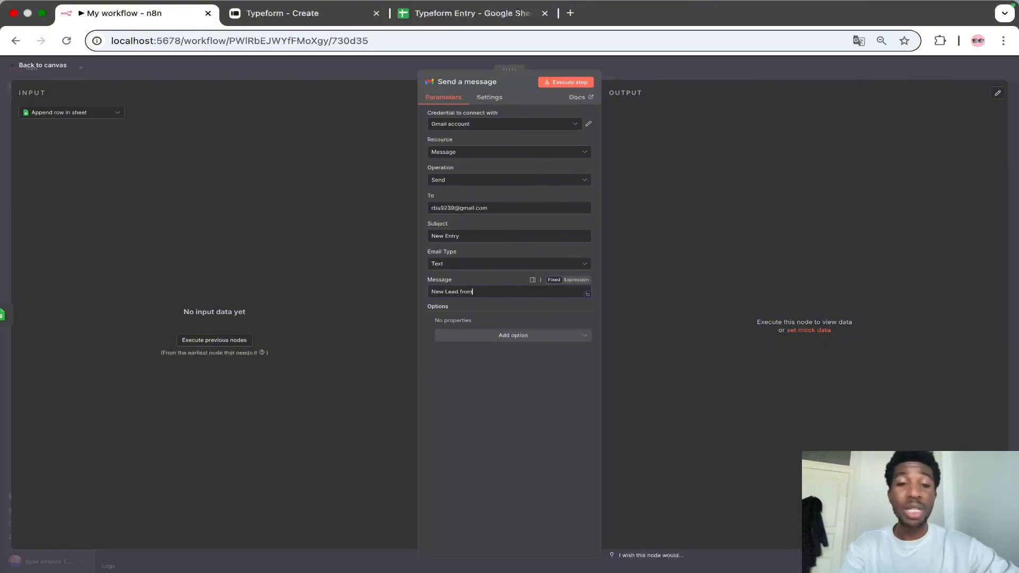
{"action": "left_click", "coordinate": [232, 345]}
{"action": "left_click_drag", "start_coordinate": [53, 164], "coordinate": [506, 292]}
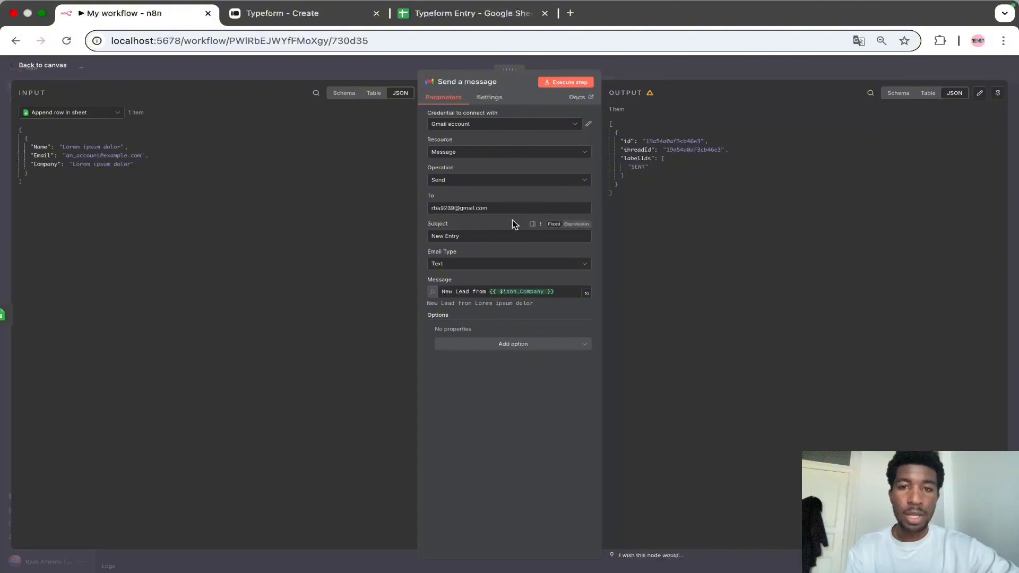
Step: Execute the Gmail step to send a test email, then return to the canvas
{"action": "left_click", "coordinate": [567, 87]}
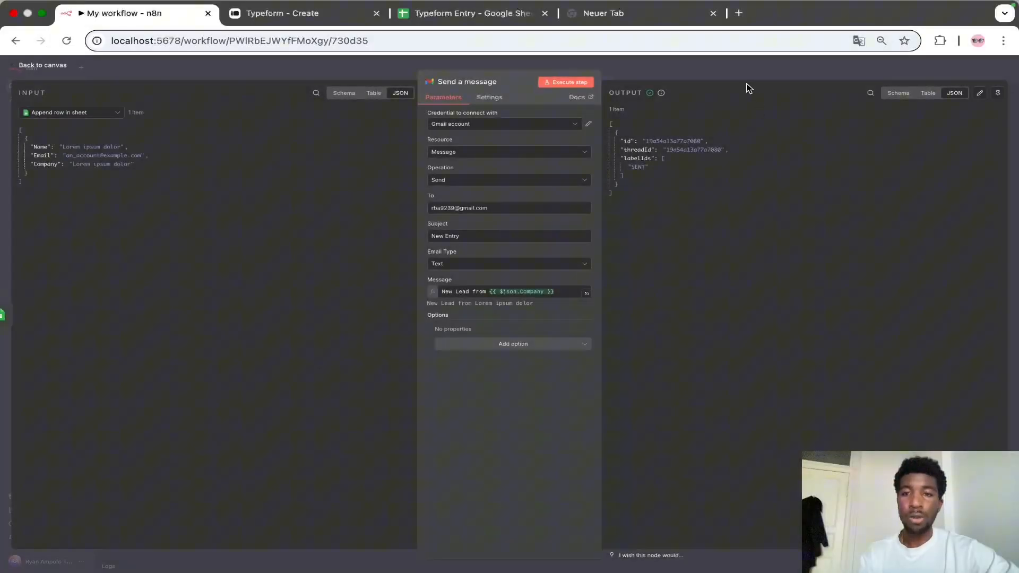
{"action": "left_click", "coordinate": [737, 71]}
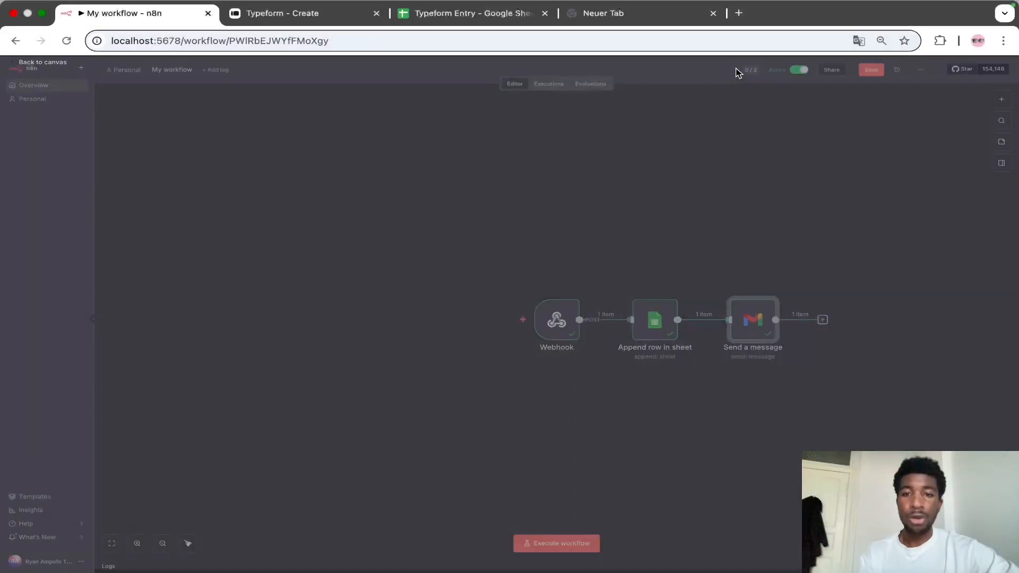
Step: Copy the Webhook node's production URL and open the form's webhook connections in Typeform
{"action": "double_click", "coordinate": [555, 317]}
{"action": "left_click", "coordinate": [291, 128]}
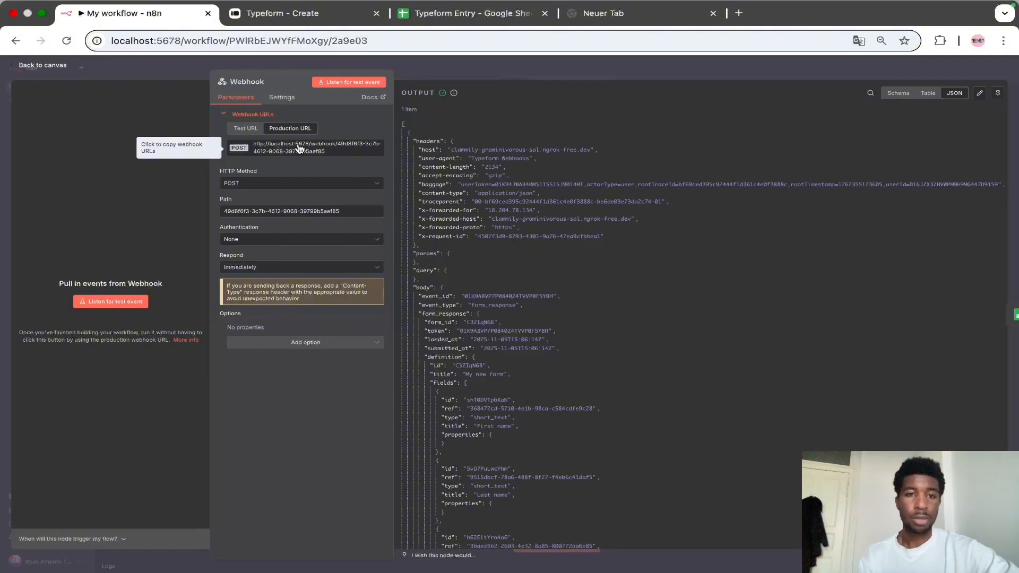
{"action": "left_click", "coordinate": [281, 12]}
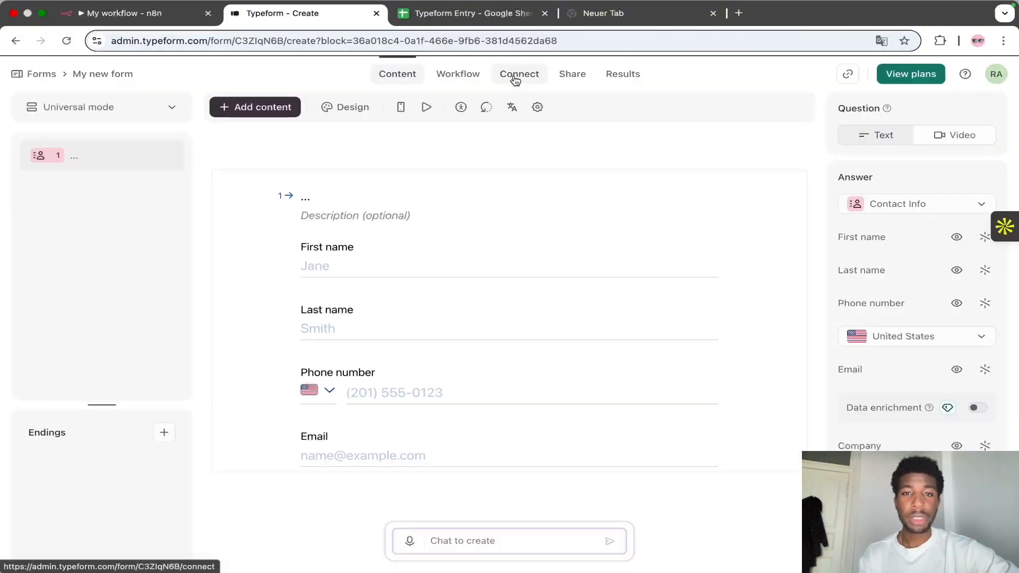
{"action": "left_click", "coordinate": [515, 79]}
{"action": "left_click", "coordinate": [269, 108]}
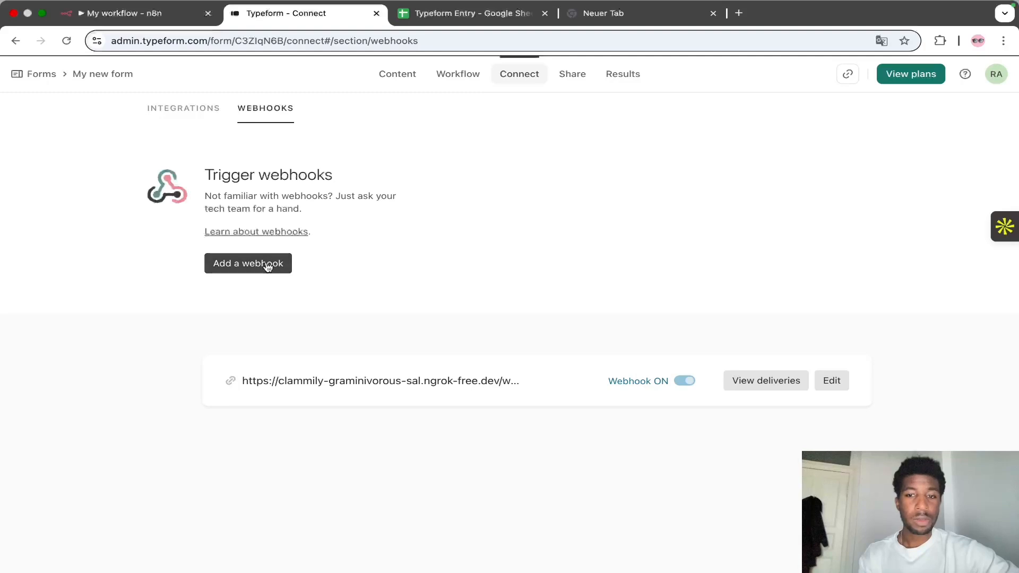
{"action": "left_click", "coordinate": [685, 382]}
{"action": "left_click", "coordinate": [236, 264]}
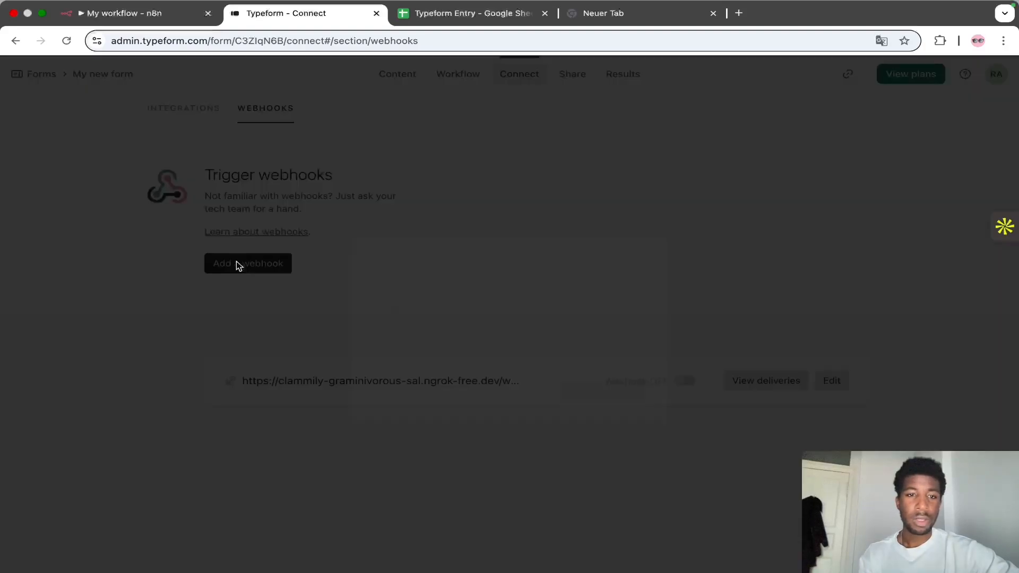
{"action": "left_click", "coordinate": [470, 321]}
{"action": "key", "text": "super+v"}
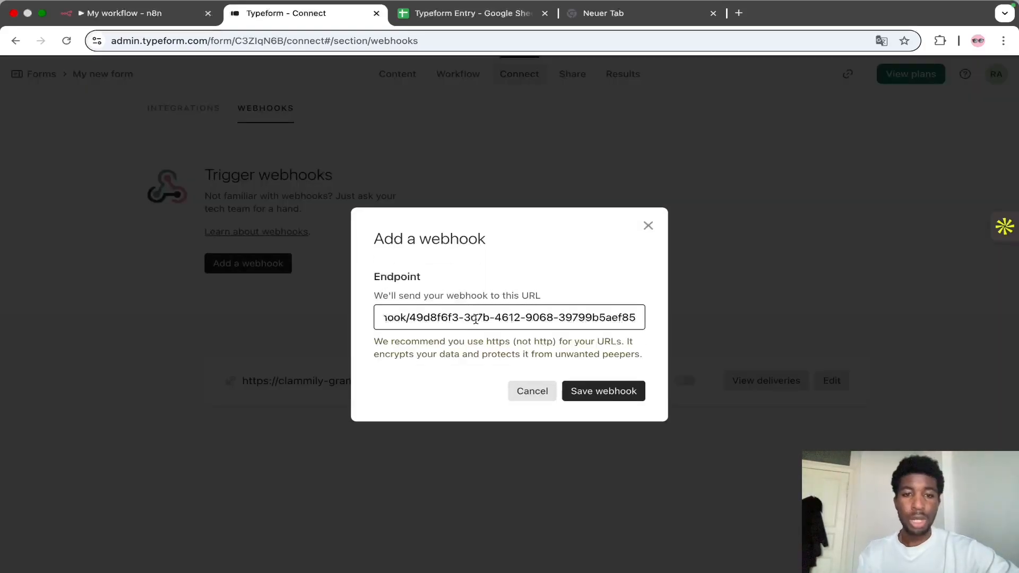
{"action": "scroll", "coordinate": [471, 319], "scroll_direction": "left", "scroll_amount": 3}
{"action": "left_click_drag", "start_coordinate": [490, 318], "coordinate": [376, 316]}
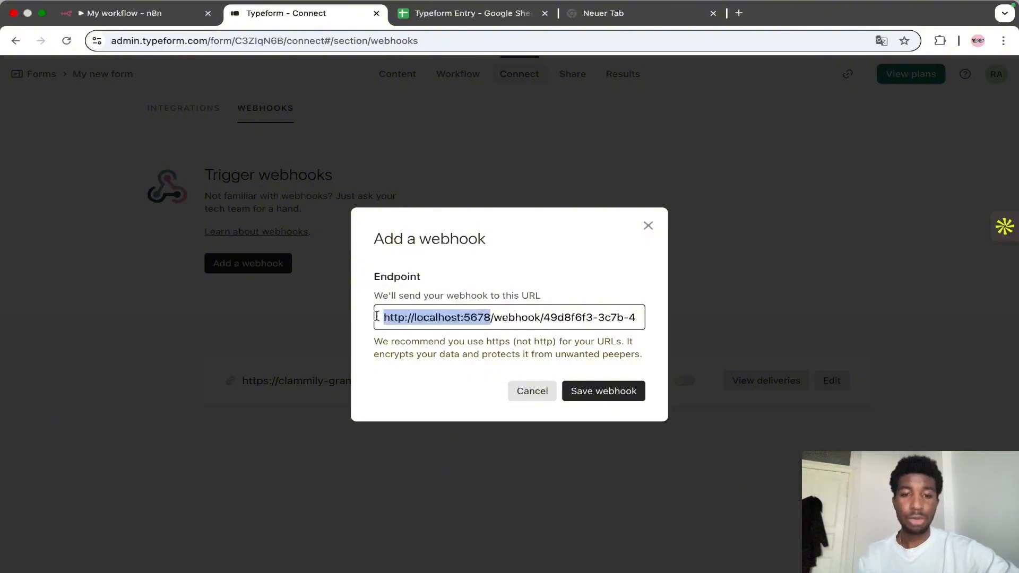
{"action": "type", "text": "https://clammily-graminivorous-sal.ngrok-free.dev"}
{"action": "left_click", "coordinate": [586, 391]}
{"action": "left_click", "coordinate": [684, 381]}
Step: Open the live form from the Typeform share page
{"action": "left_click", "coordinate": [154, 16]}
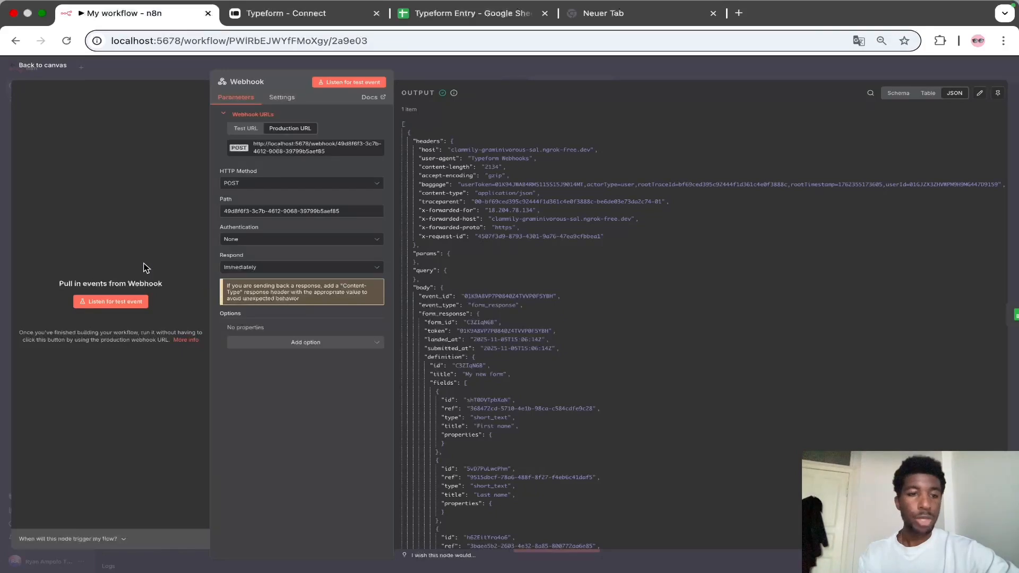
{"action": "left_click", "coordinate": [305, 14]}
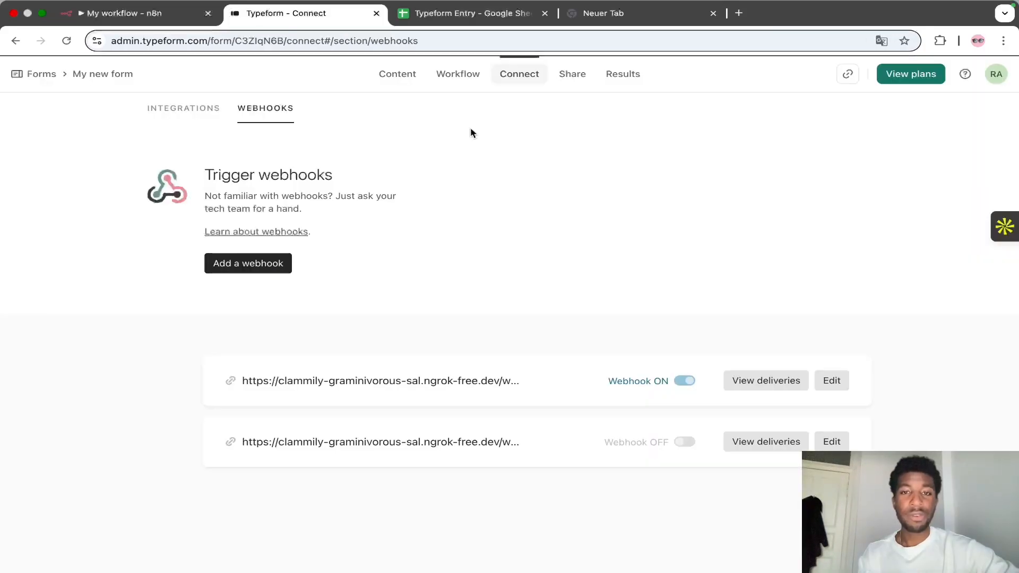
{"action": "left_click", "coordinate": [405, 81]}
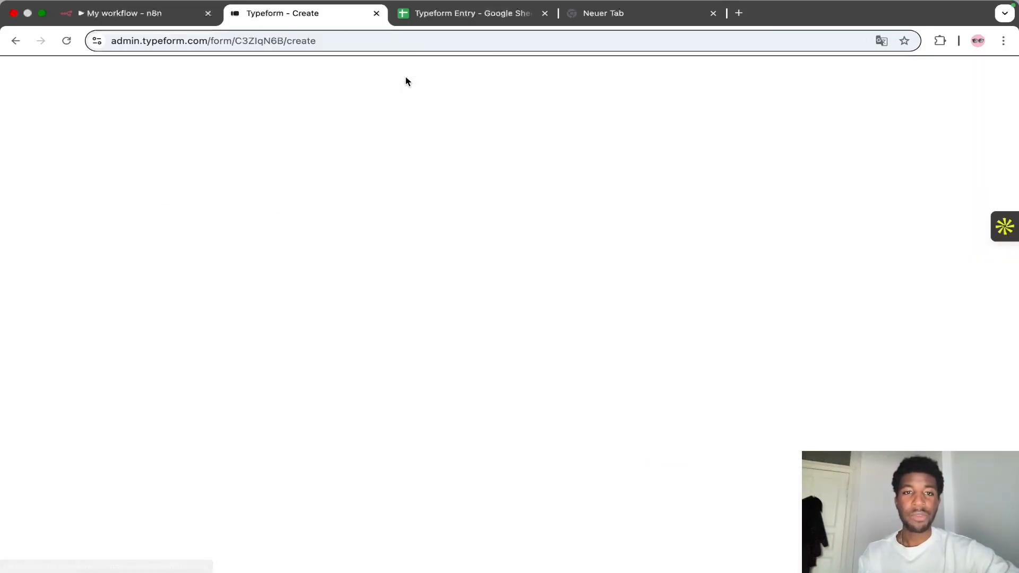
{"action": "left_click", "coordinate": [577, 74]}
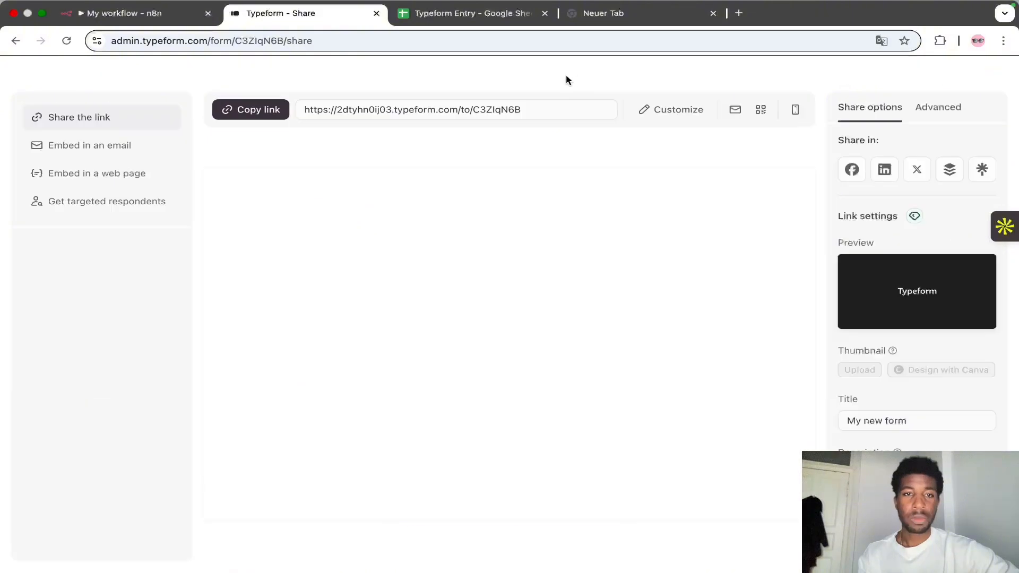
{"action": "left_click", "coordinate": [273, 112]}
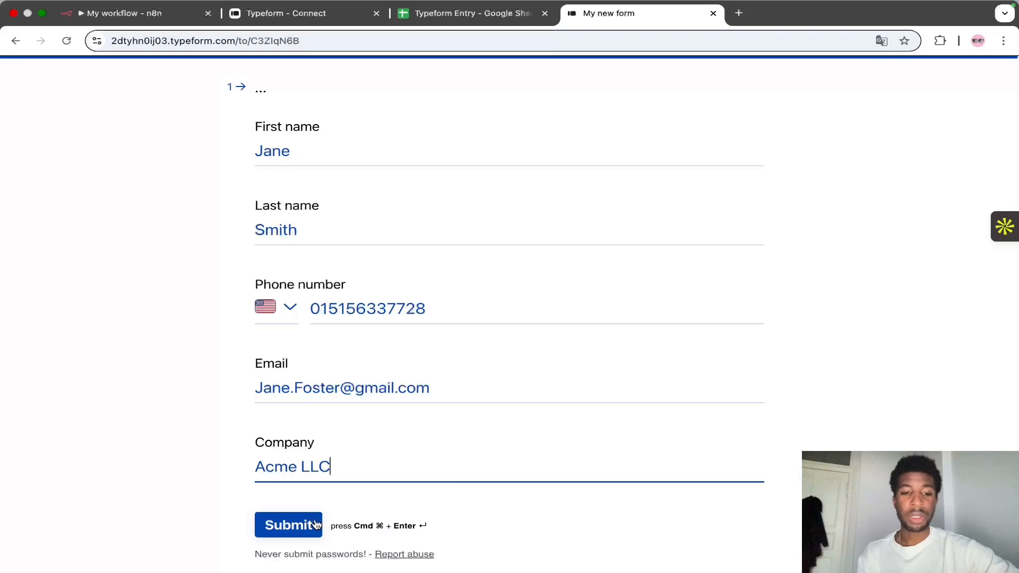
Step: Fill in the form with a test contact's name, phone, email and company Acme LLC, and submit it
{"action": "left_click", "coordinate": [314, 524]}
{"action": "left_click", "coordinate": [293, 232]}
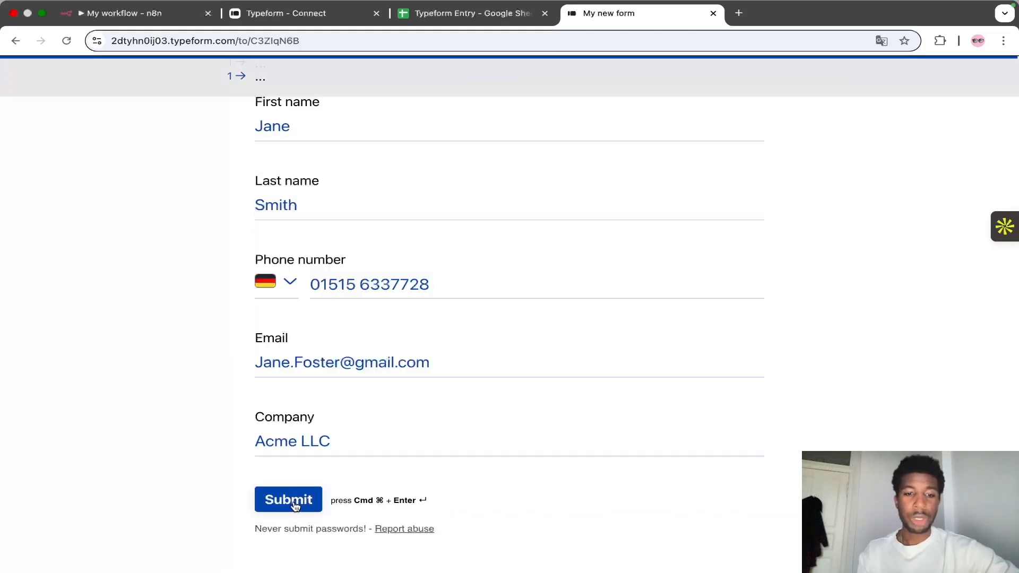
{"action": "left_click", "coordinate": [295, 506]}
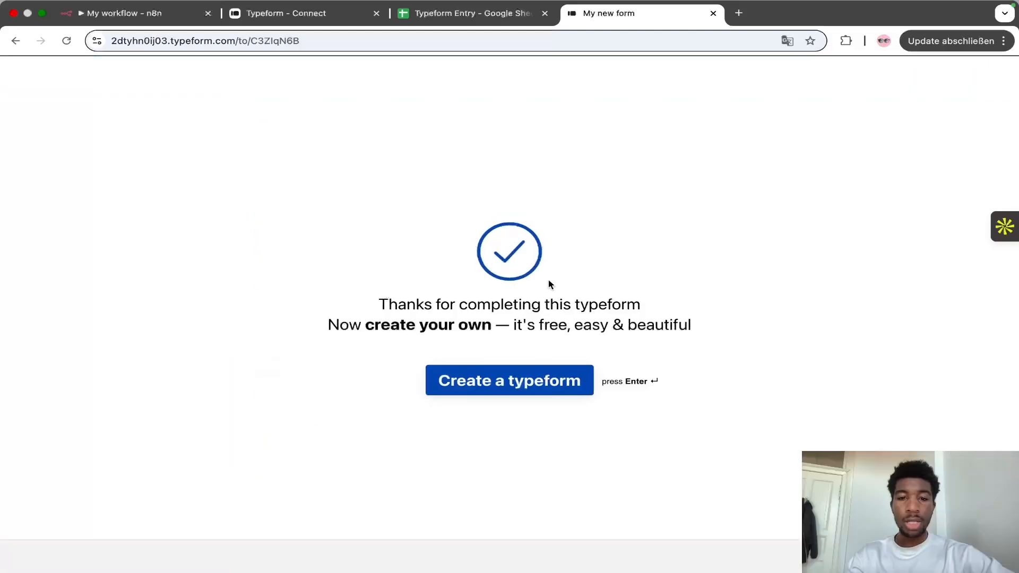
Step: Inspect the Append row in sheet node in the latest workflow execution
{"action": "left_click", "coordinate": [145, 14]}
{"action": "left_click", "coordinate": [547, 85]}
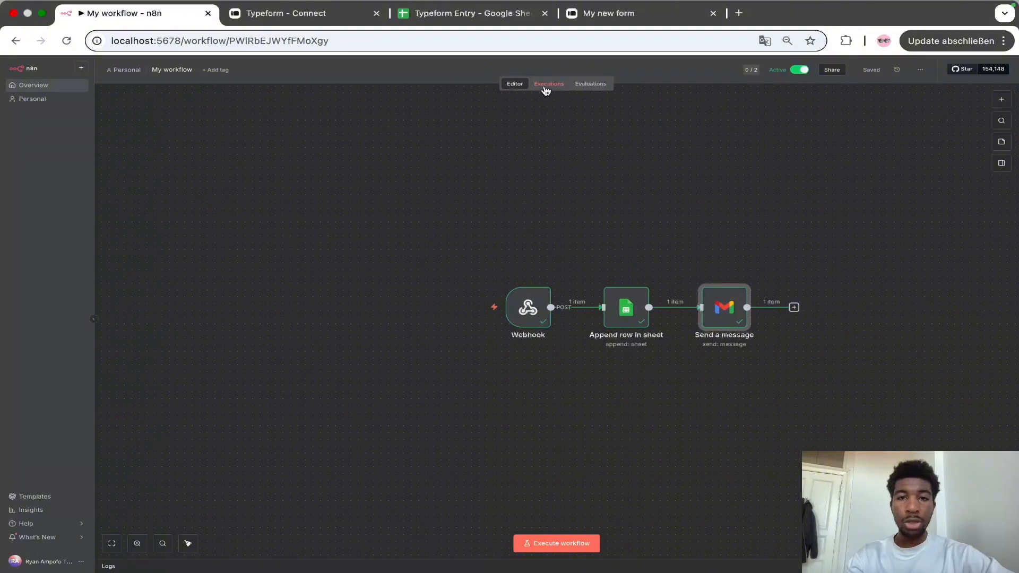
{"action": "double_click", "coordinate": [626, 321]}
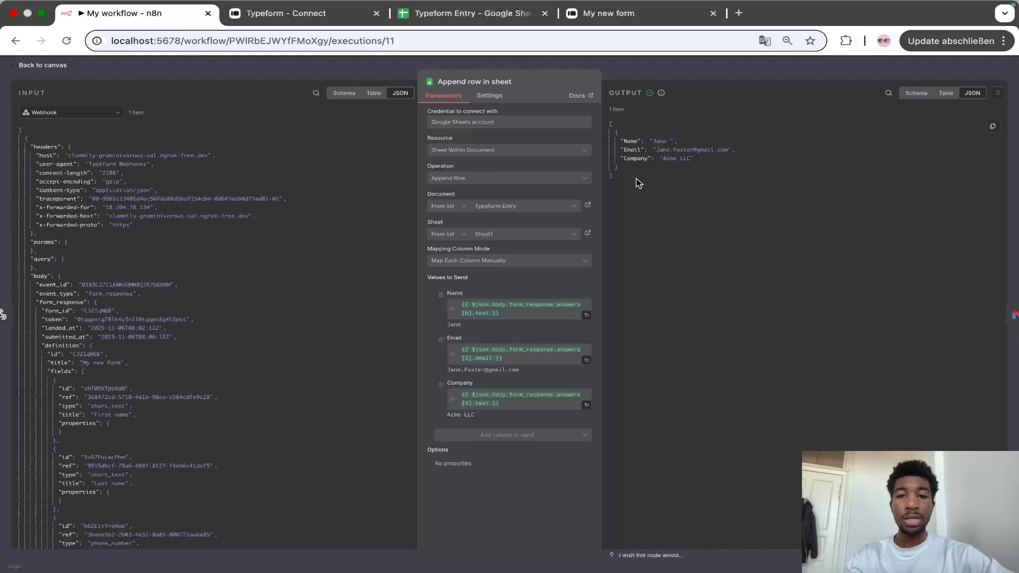
Step: Check the newly appended row in the Typeform Entry spreadsheet
{"action": "left_click", "coordinate": [480, 13]}
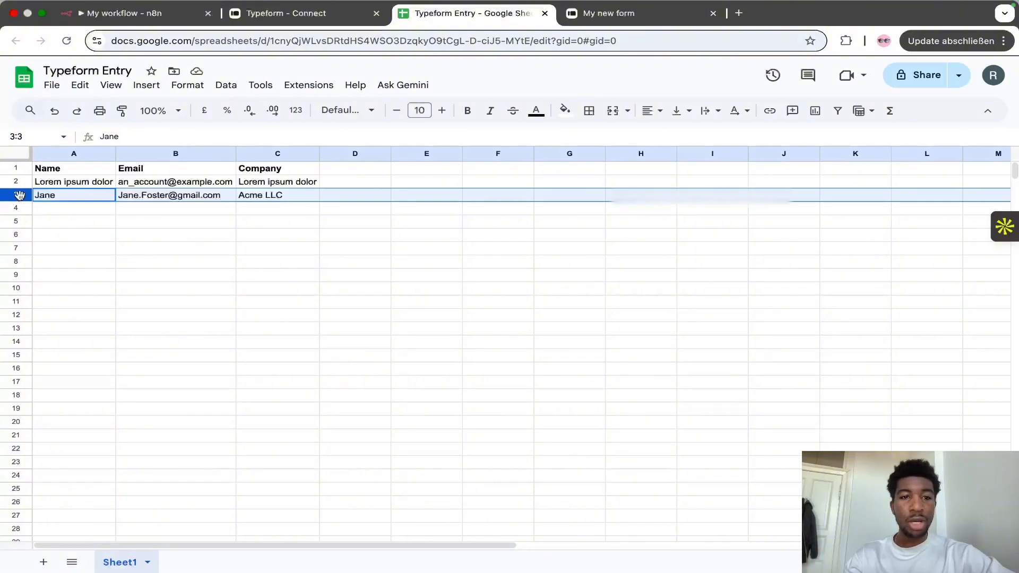
{"action": "key", "text": "ctrl+Right"}
{"action": "left_click_drag", "start_coordinate": [231, 228], "coordinate": [357, 236]}
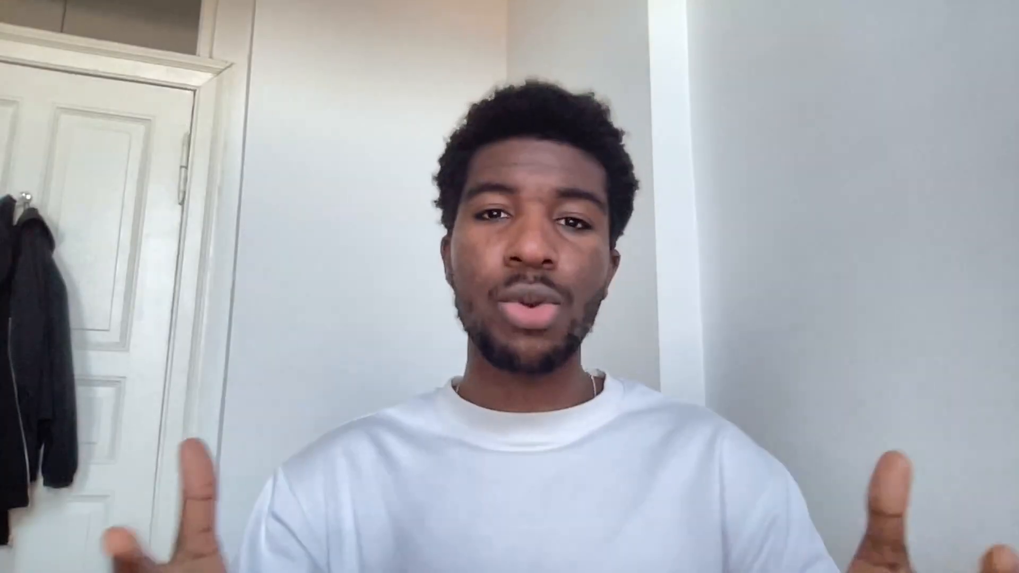